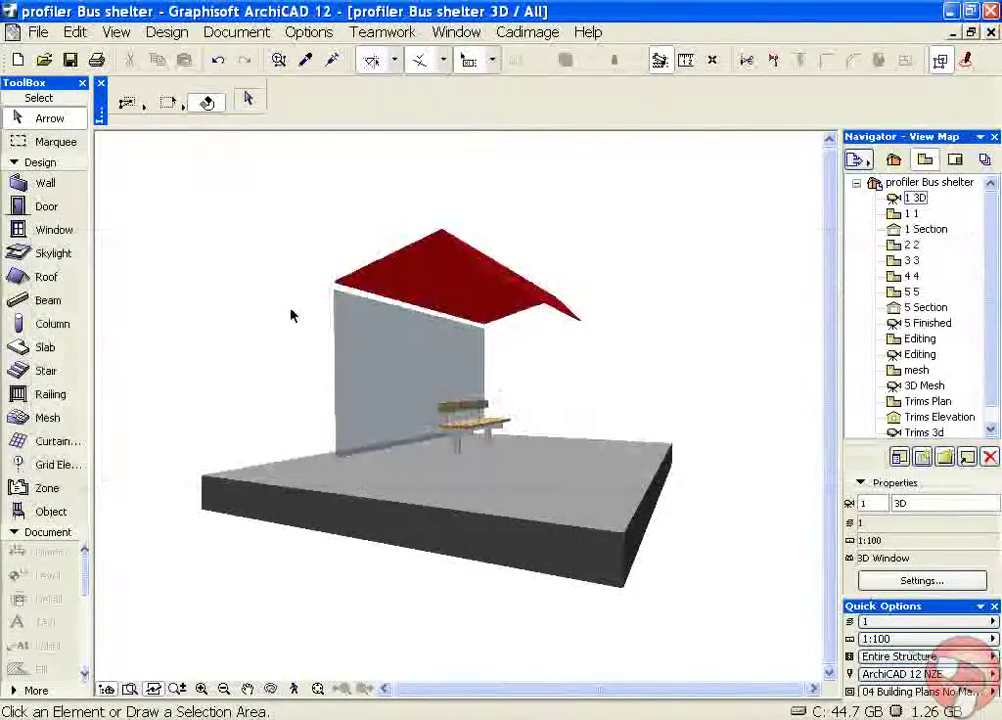
From the 1 1 ground floor plan, open Section AA via section line A
middle_click_drag(292, 316, 374, 438, "shift")
middle_click_drag(313, 376, 361, 463, "shift")
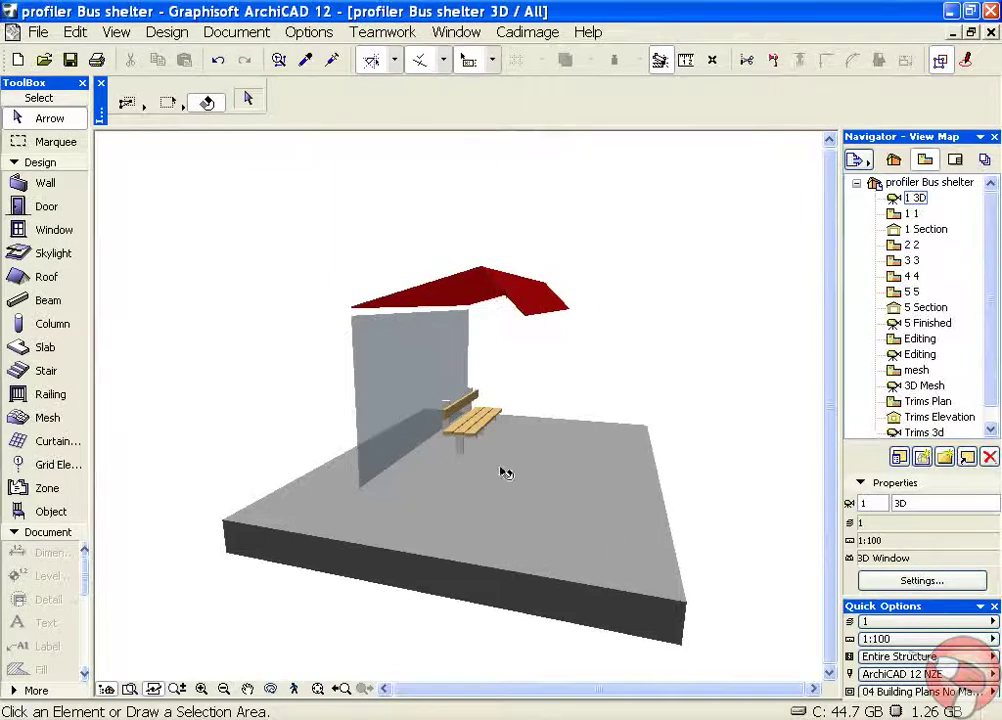
middle_click_drag(505, 443, 470, 465, "shift")
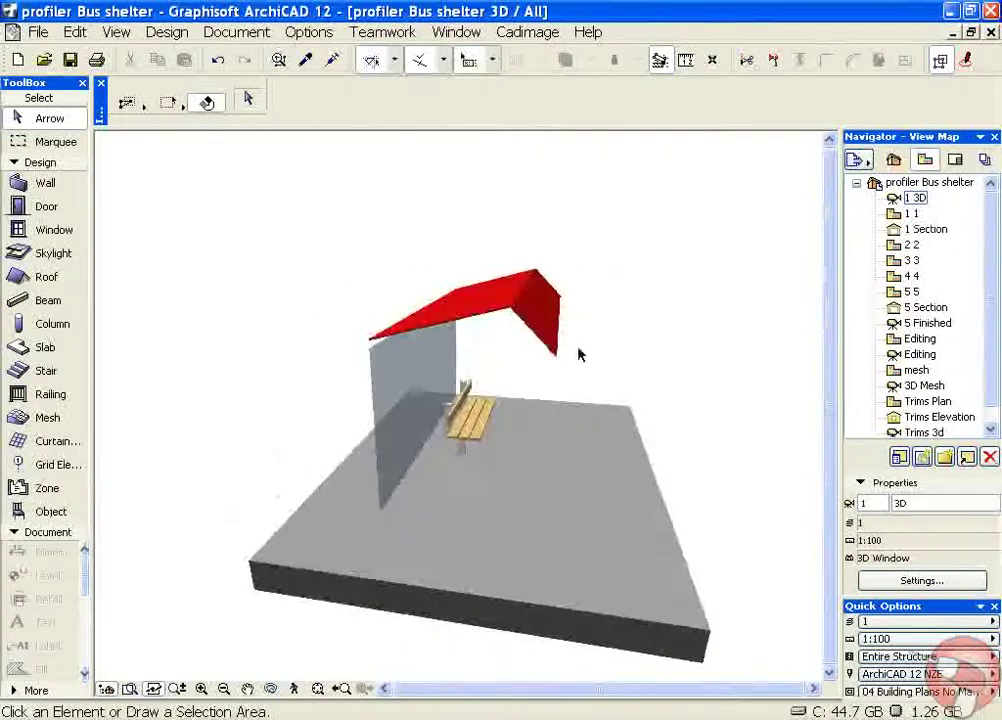
double_click(895, 215)
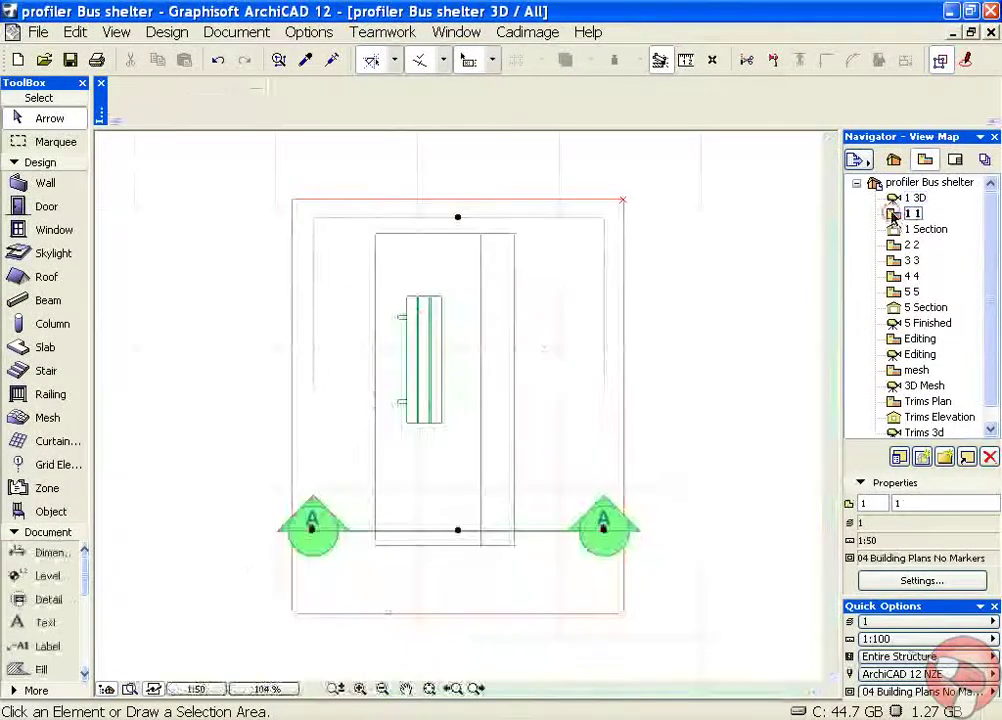
left_click(727, 290)
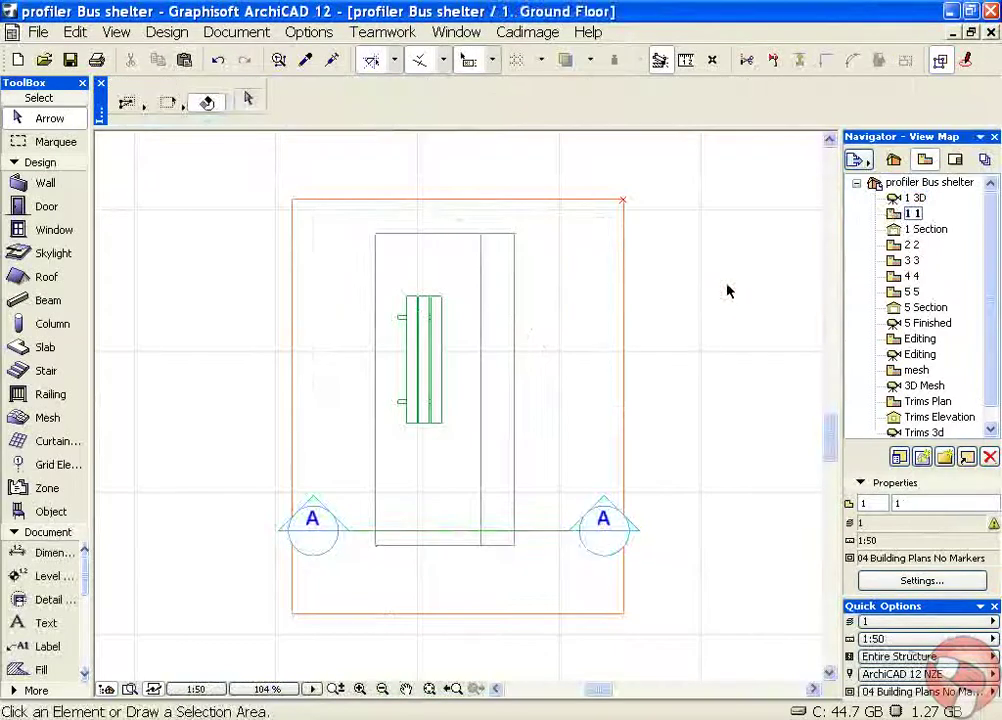
left_click(605, 531)
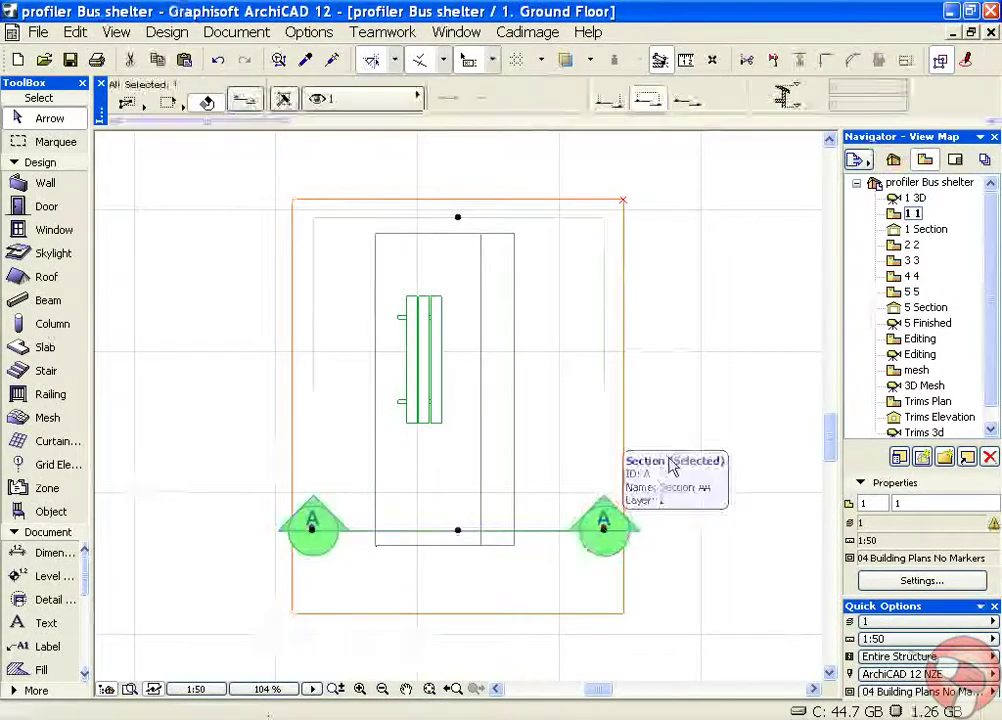
right_click(678, 440)
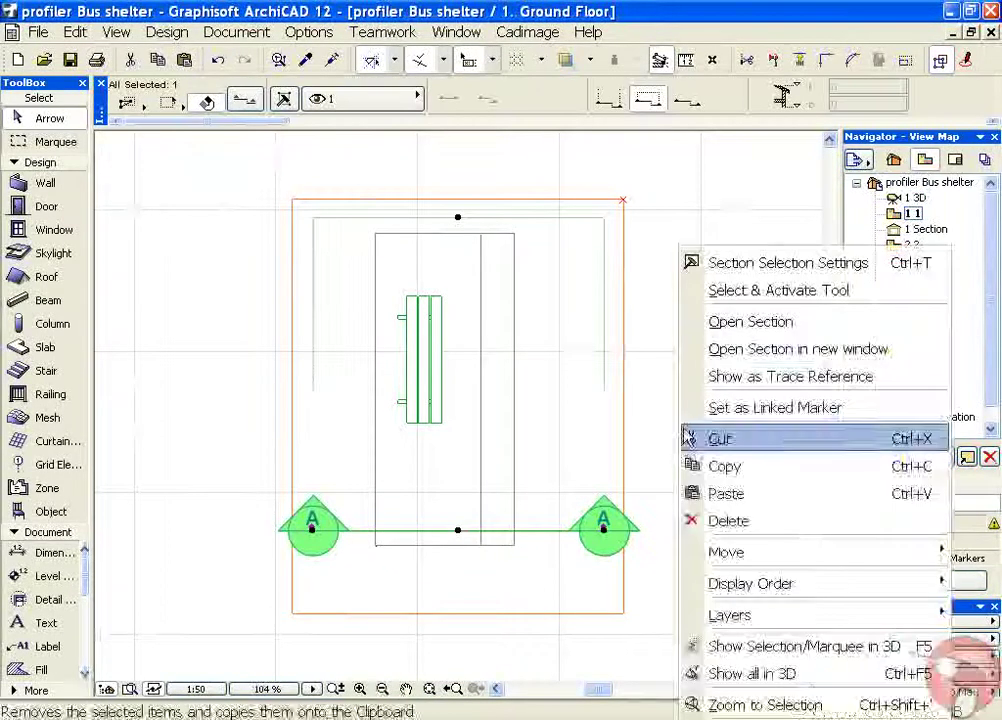
left_click(727, 322)
Pan Section AA to the shelter and select the green frame outline polyline
scroll(564, 331, "down", 2)
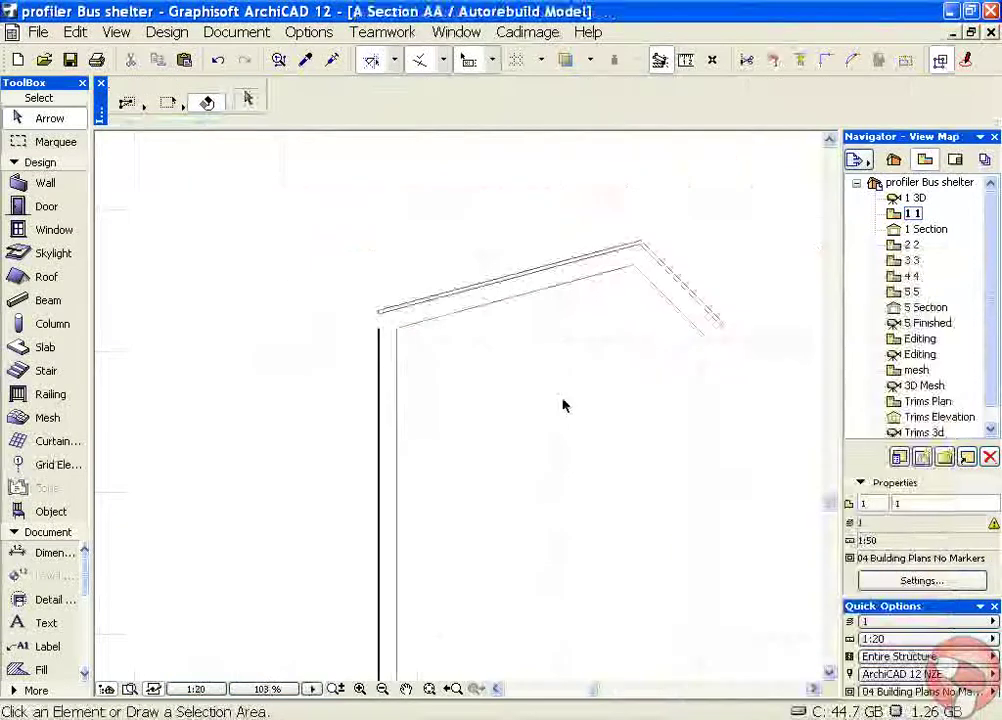
middle_click_drag(561, 405, 487, 319)
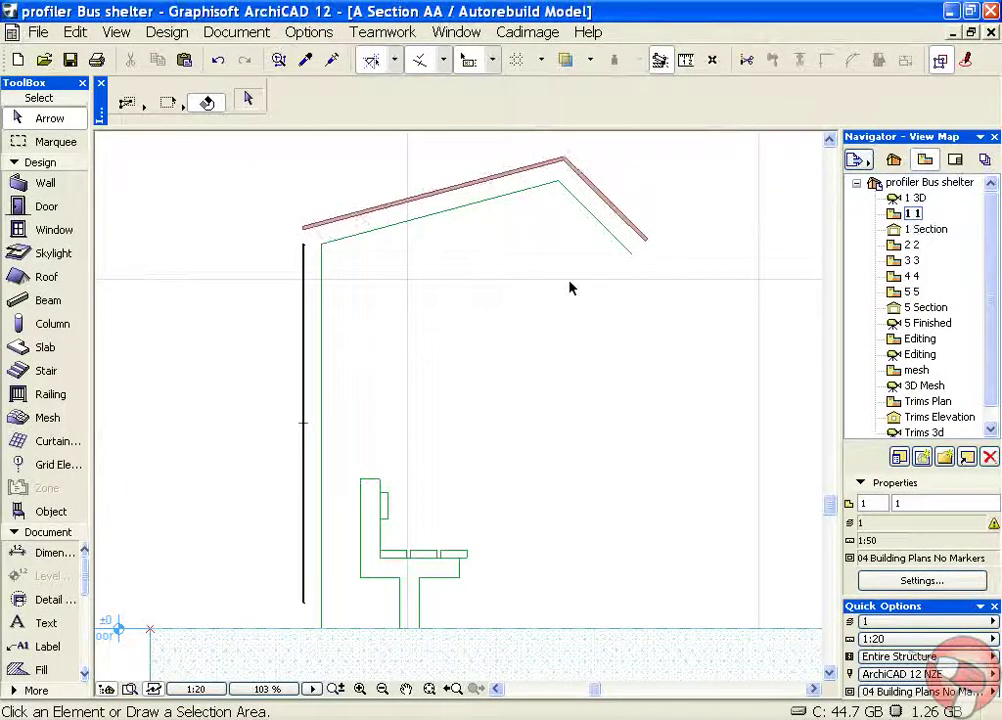
left_click(632, 256)
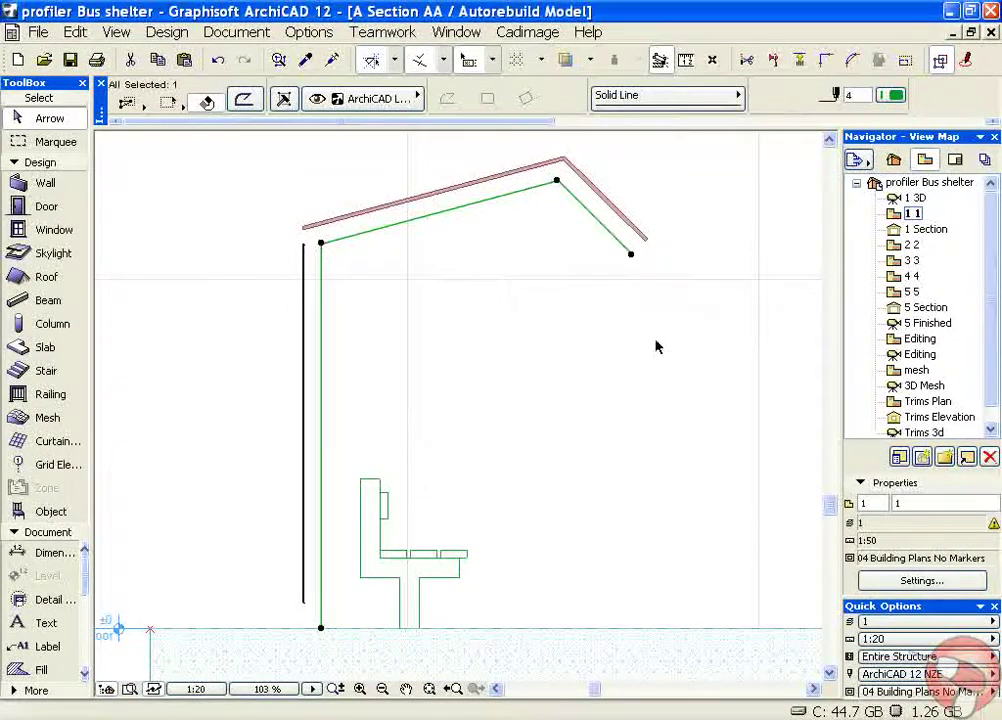
Show the 3D Profiler submenu of the Cadimage menu
left_click(283, 101)
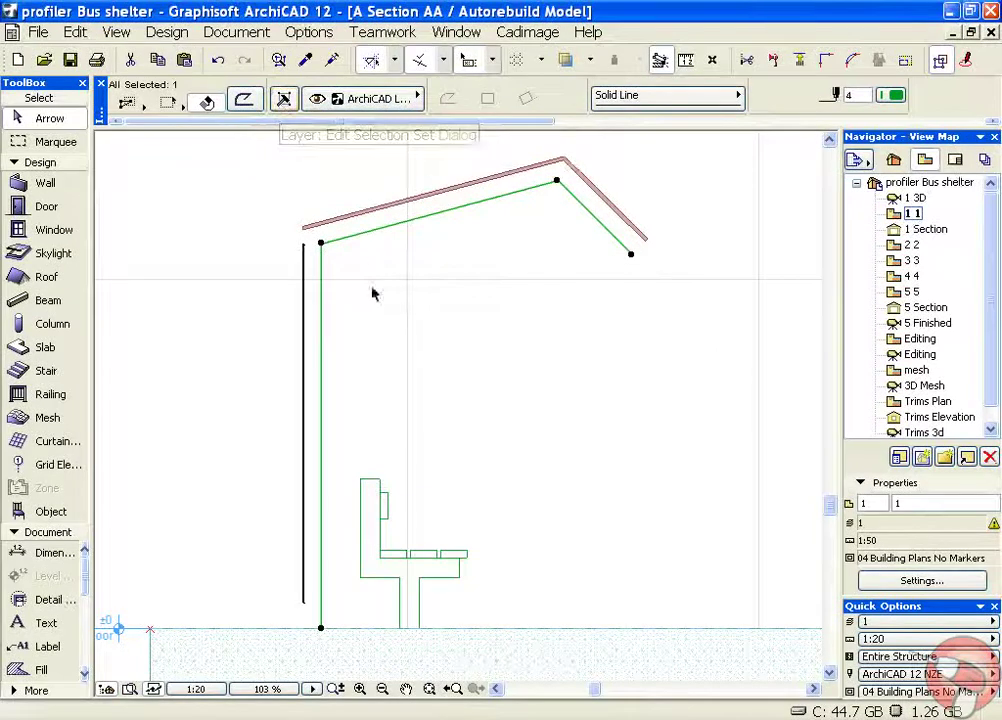
left_click(532, 40)
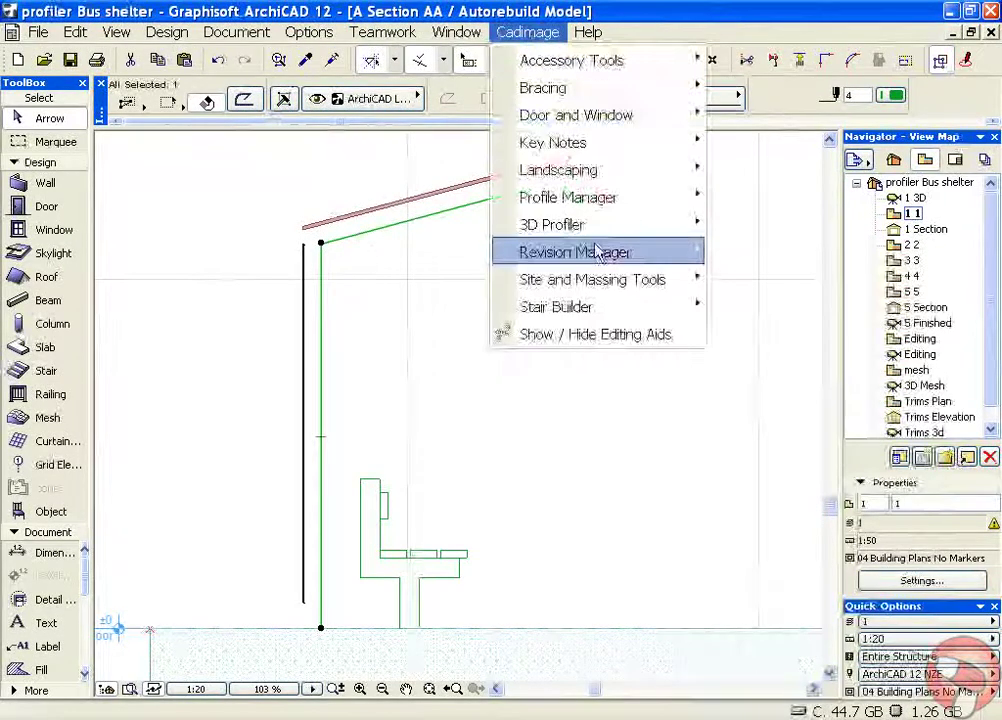
mouse_move(617, 233)
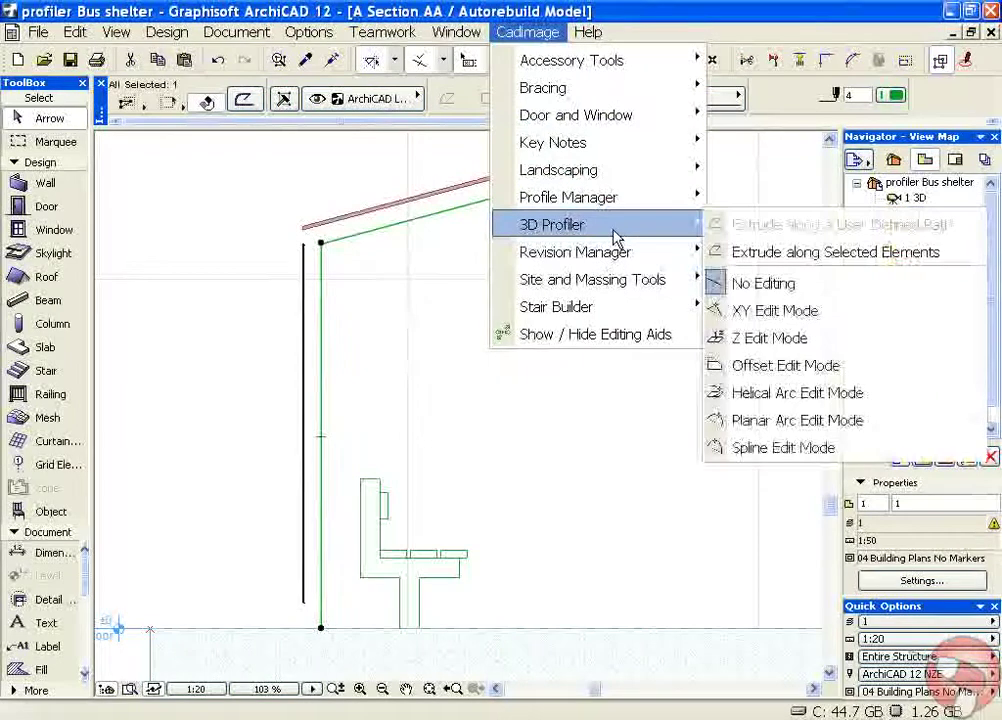
Extrude along selected elements with a Channel profile, 100 x 50 PFC preset, anchor point 5
left_click(775, 253)
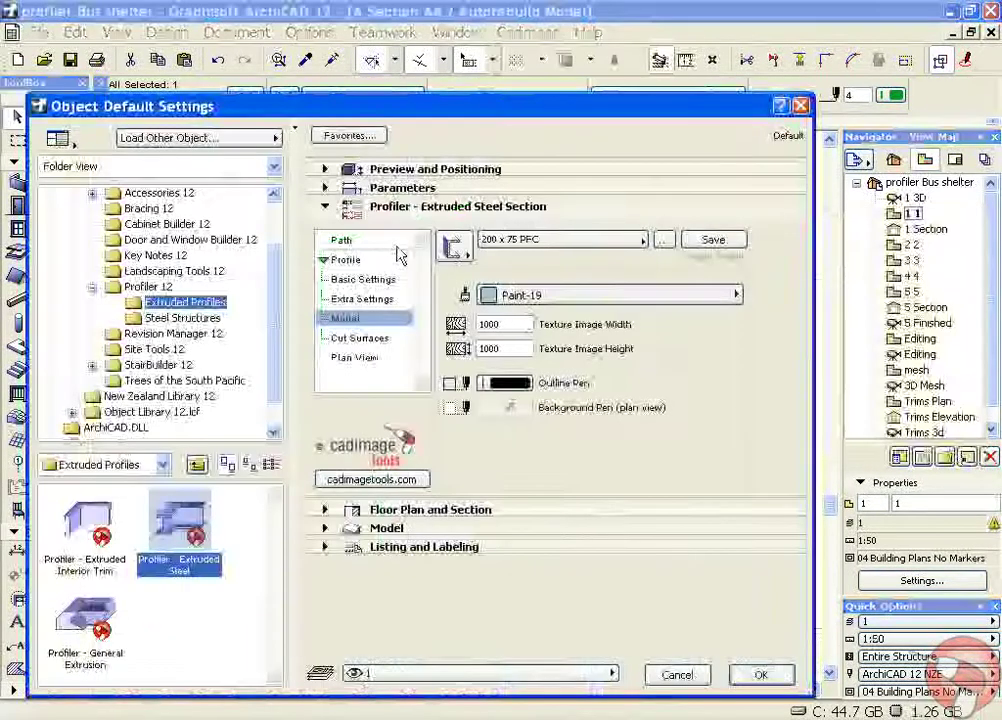
left_click(392, 240)
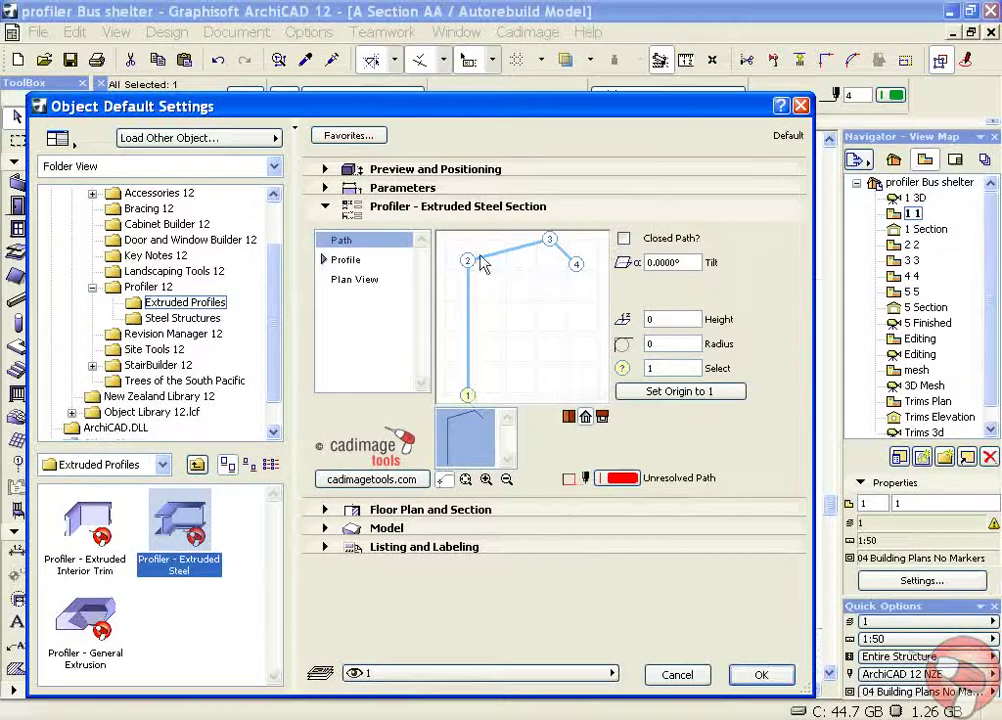
left_click(350, 260)
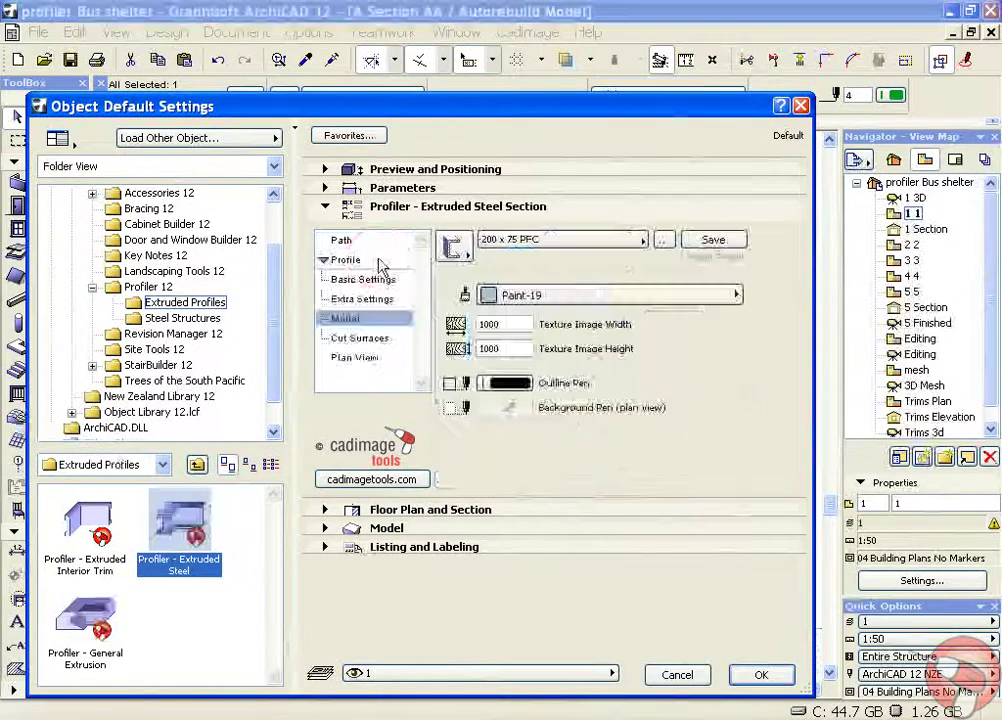
left_click(365, 284)
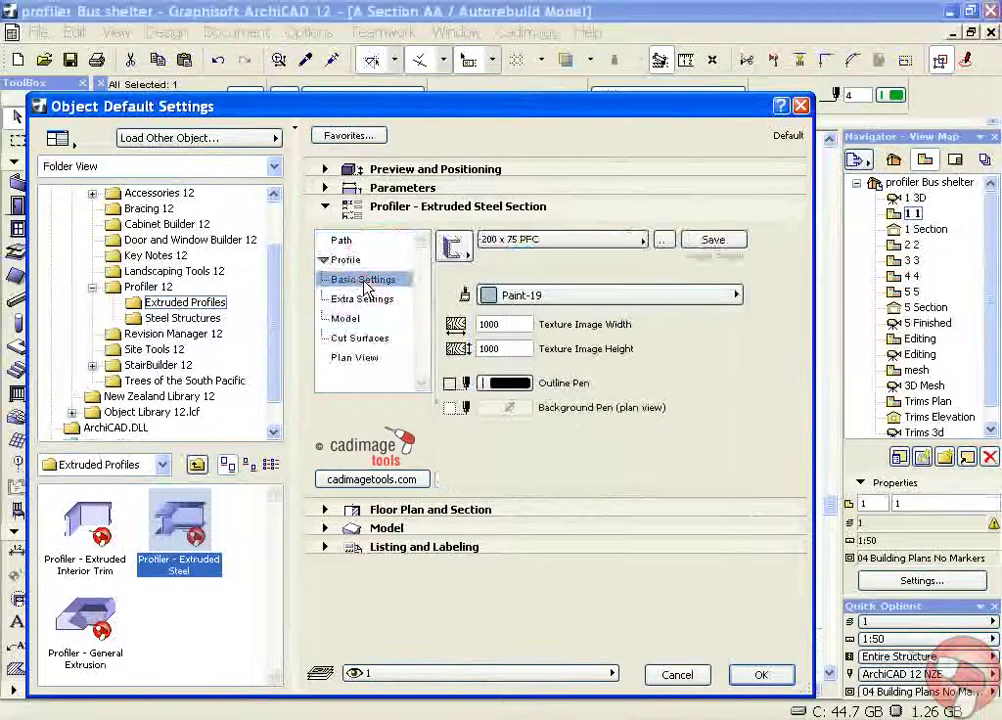
left_click(453, 247)
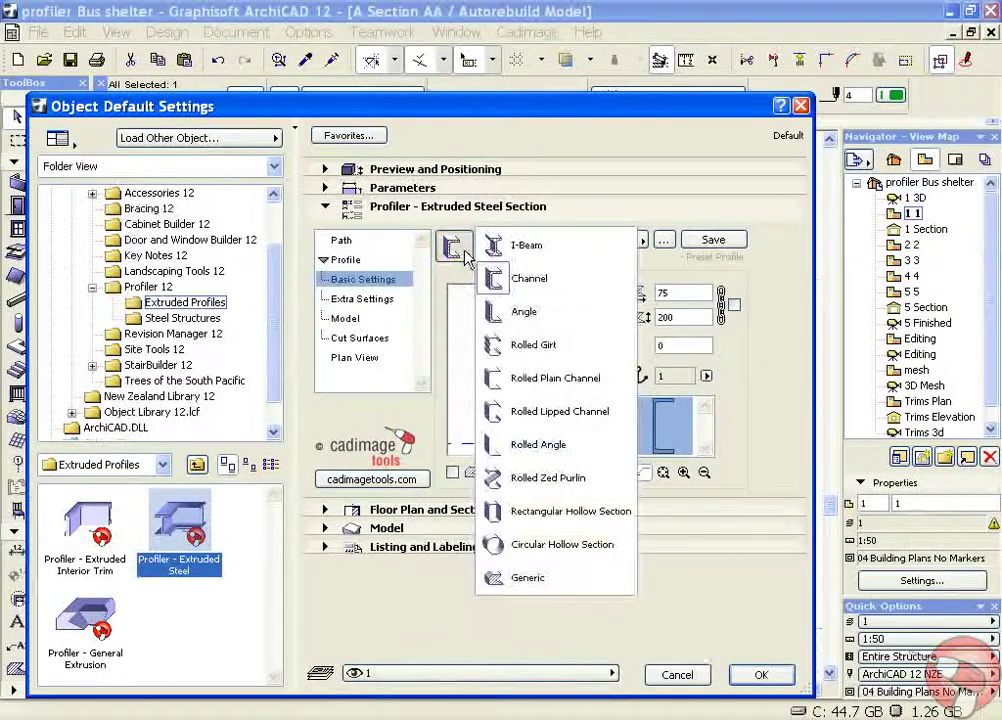
left_click(543, 284)
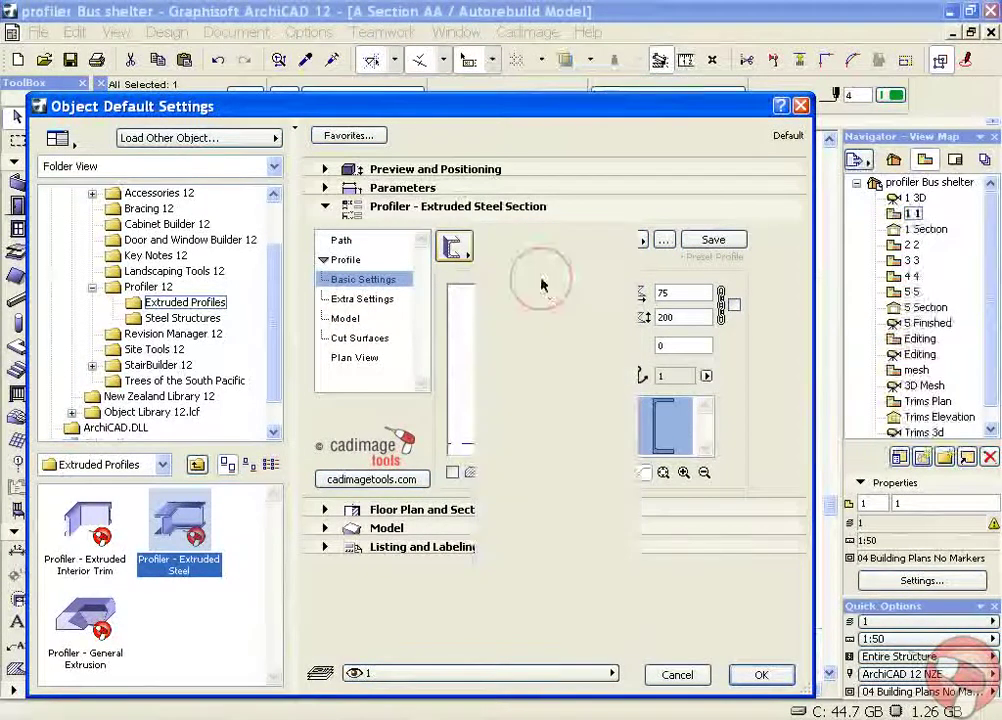
left_click(495, 248)
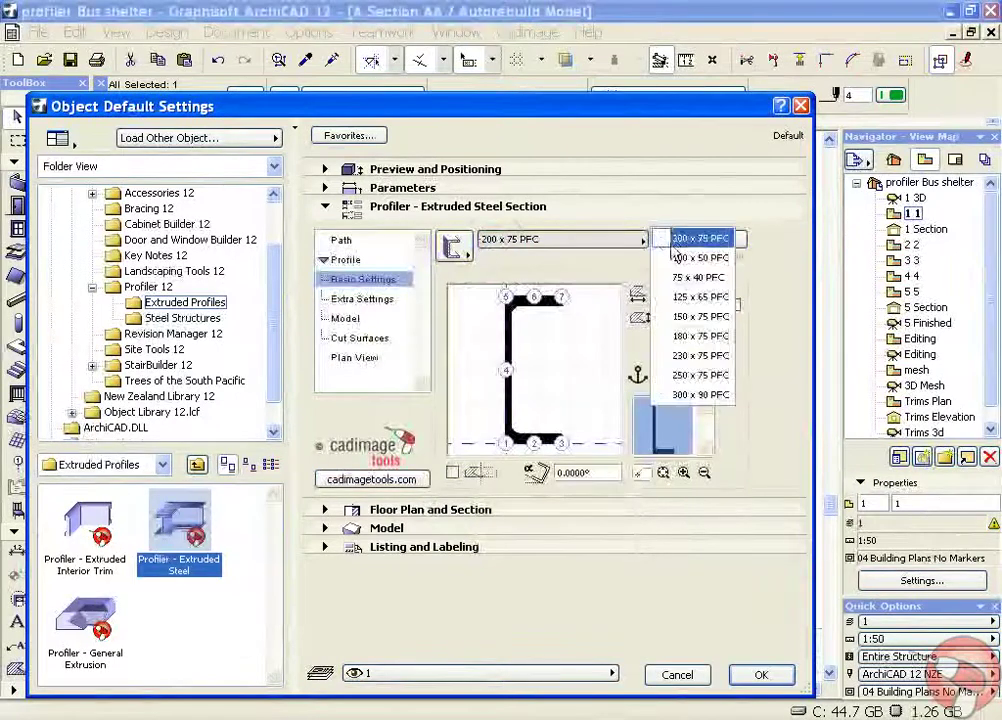
left_click(700, 257)
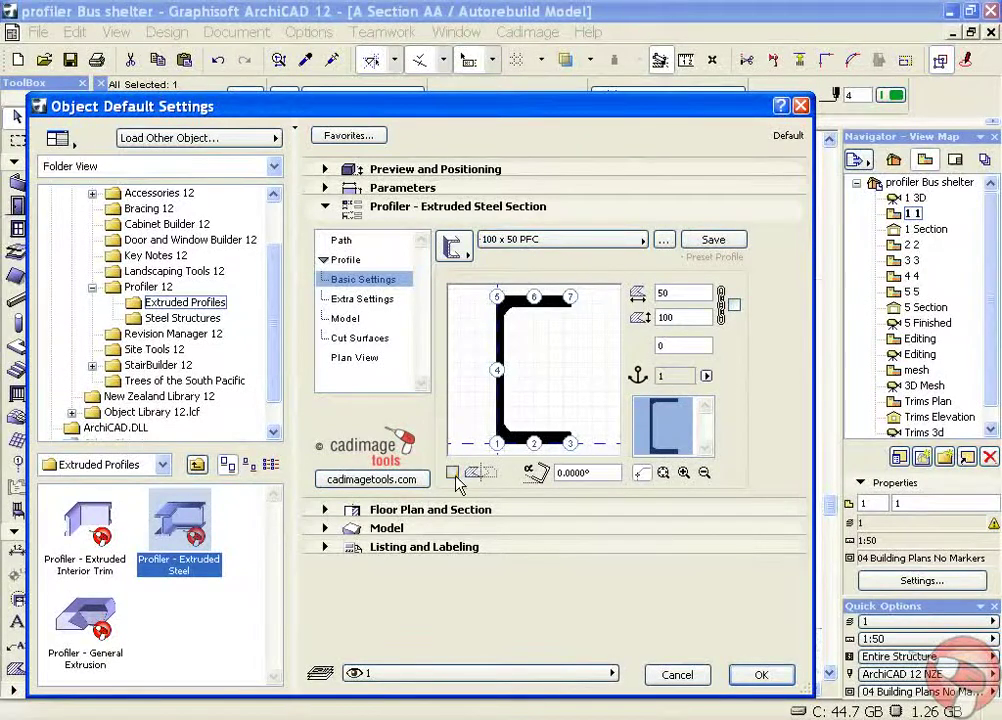
left_click(707, 376)
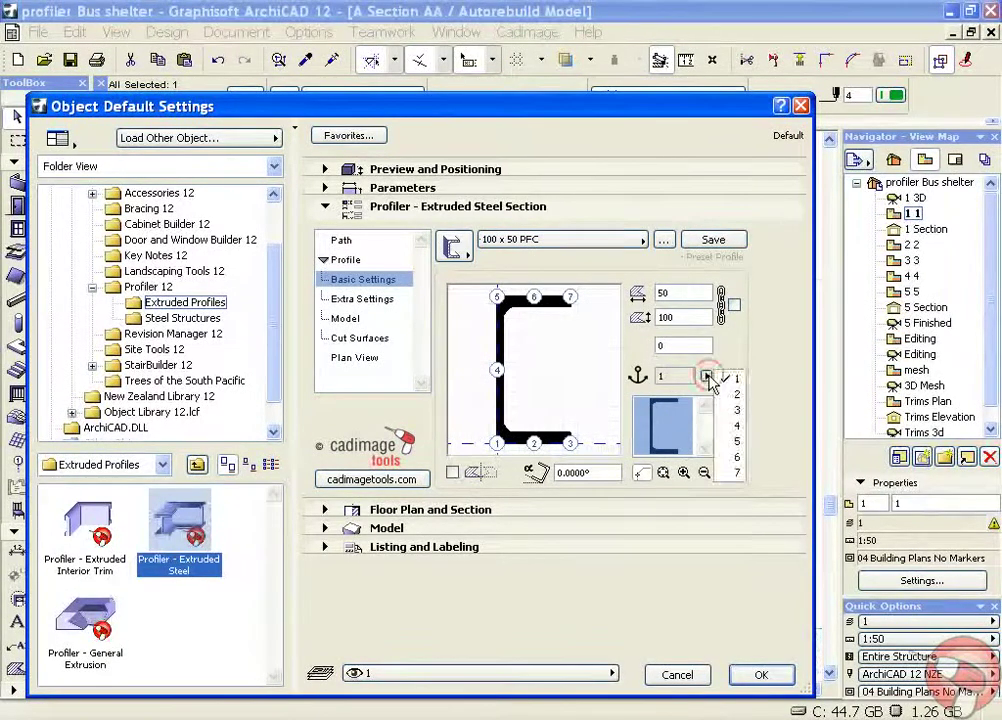
left_click(731, 452)
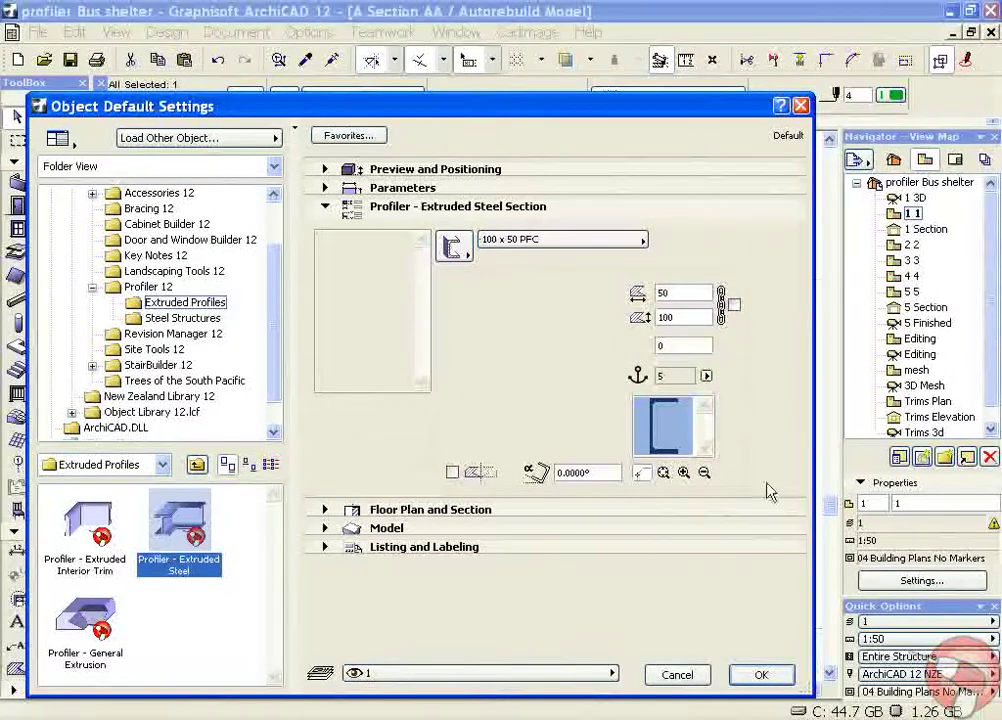
Confirm the Object Default Settings to create the Profiler extruded steel channel along the outline
left_click(757, 677)
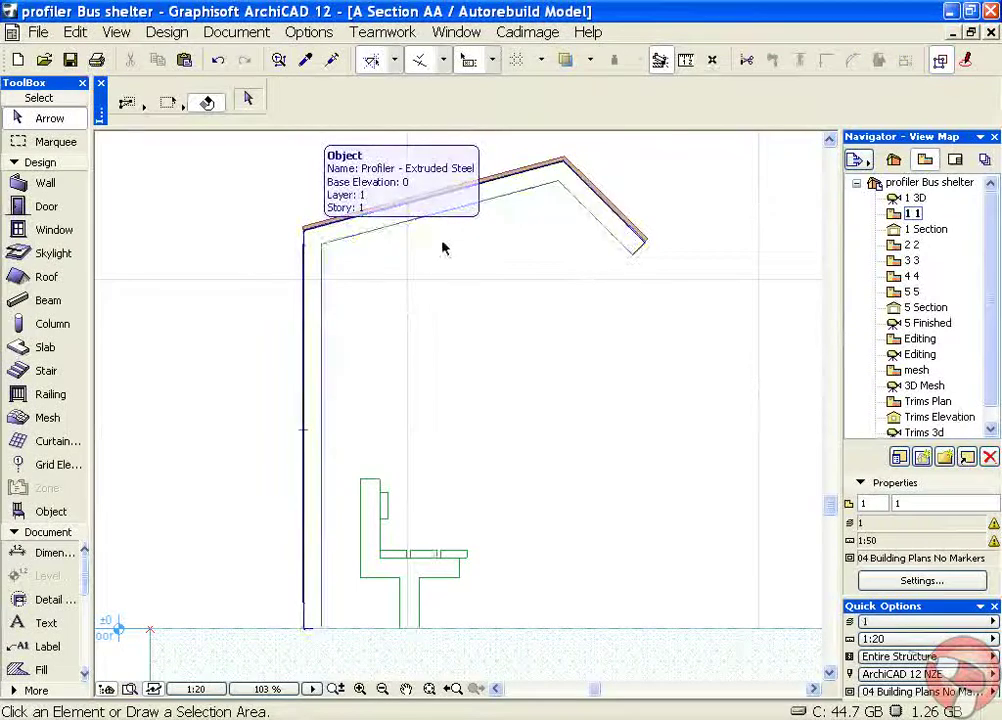
Switch to the 1 3D view, then zoom and orbit to inspect the new steel frame
double_click(915, 199)
scroll(352, 371, "up", 2)
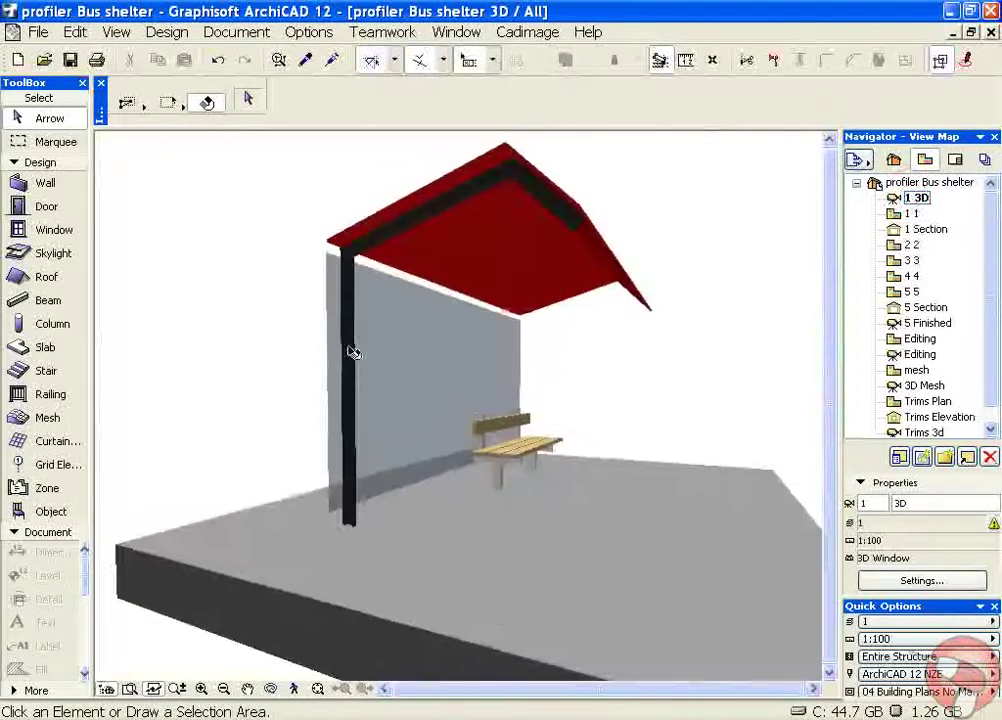
scroll(443, 359, "up", 2)
middle_click_drag(443, 359, 430, 315, "shift")
In the ground floor plan, select the Profiler Extruded Steel frame at section A and zoom out
double_click(906, 214)
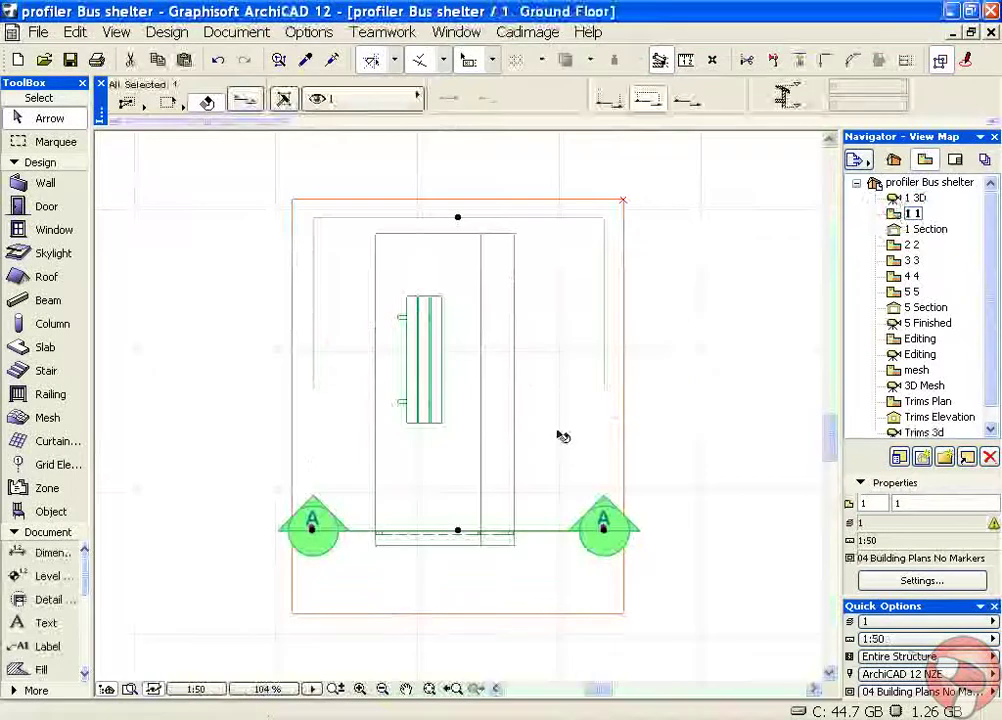
left_click(651, 577)
scroll(455, 550, "up", 5)
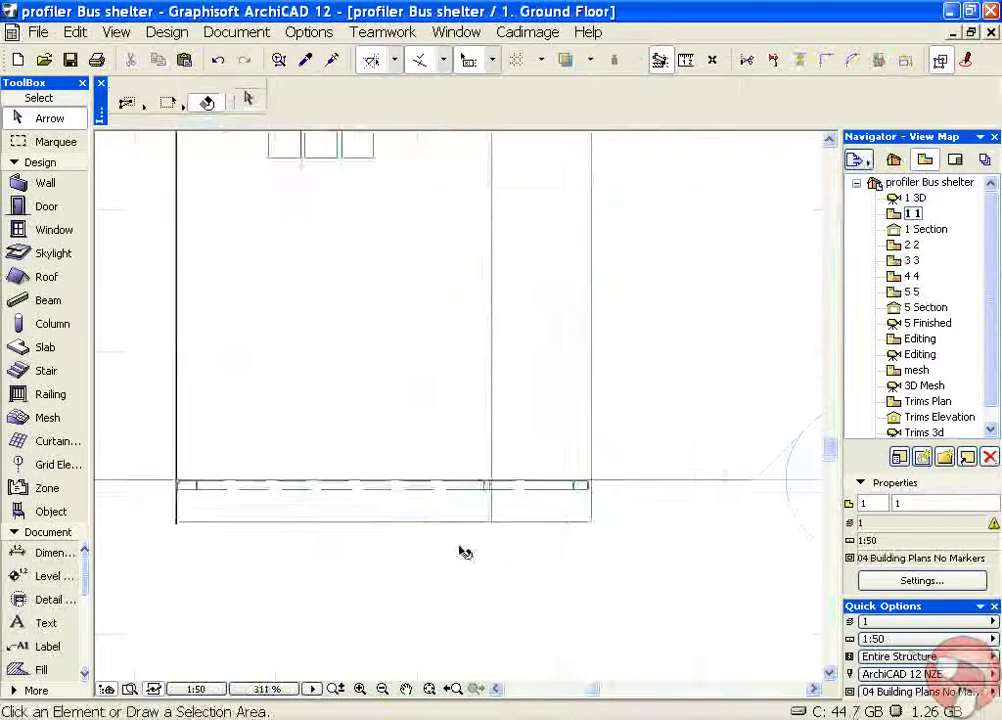
scroll(205, 510, "up", 6)
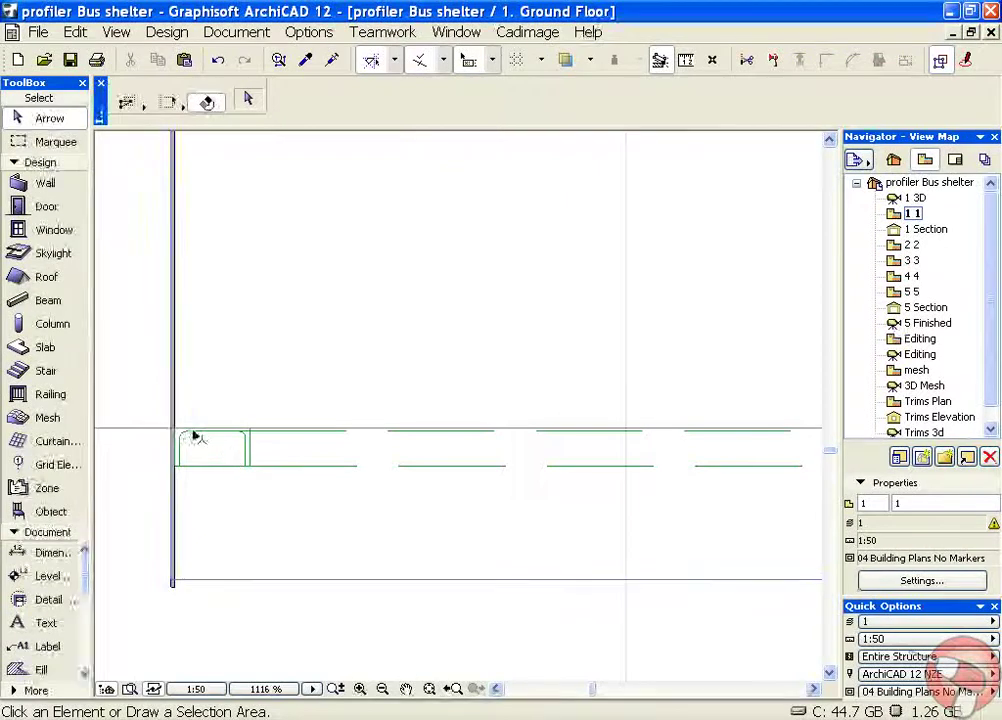
left_click(252, 467)
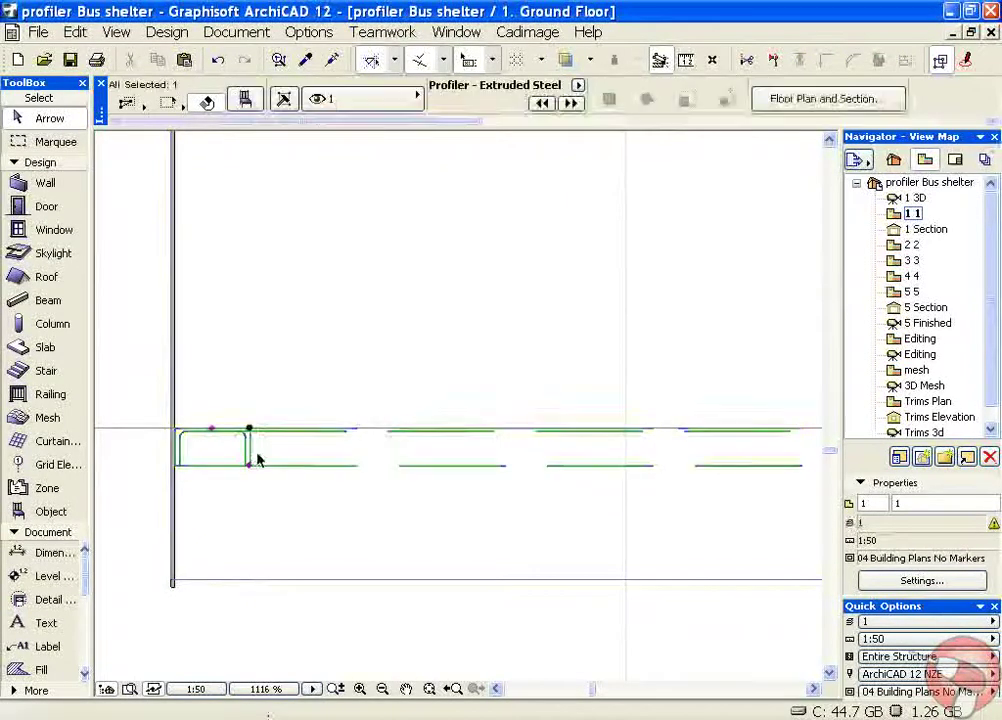
scroll(397, 340, "down", 3)
scroll(397, 340, "down", 5)
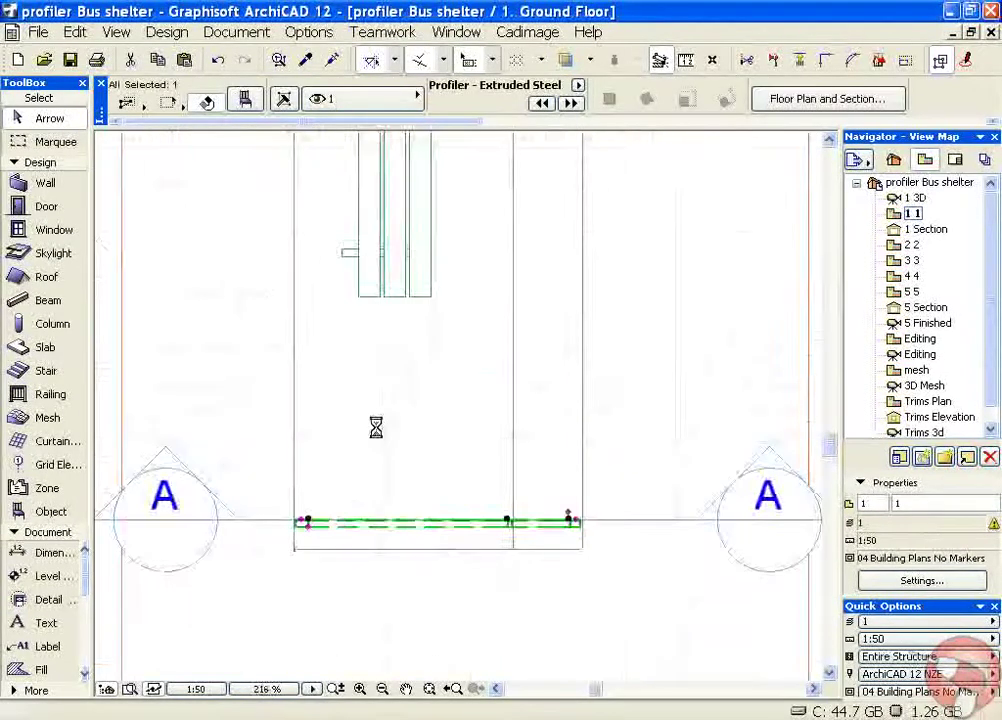
scroll(391, 481, "down", 2)
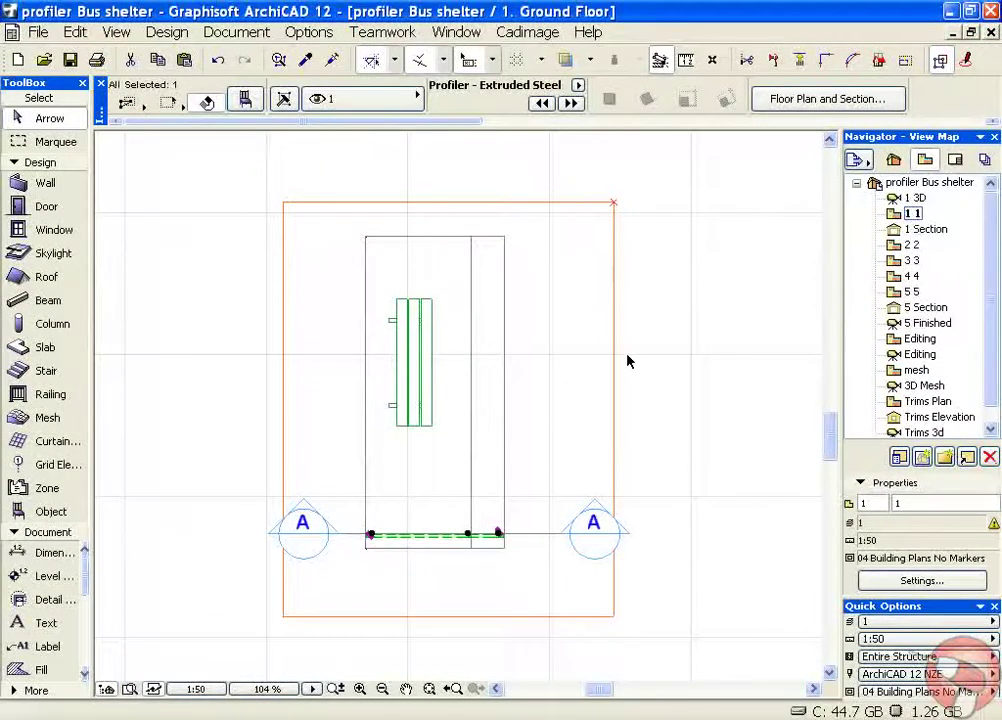
Set Multiply (Ctrl+U) to 3 copies using the Distribute method
key("ctrl+u")
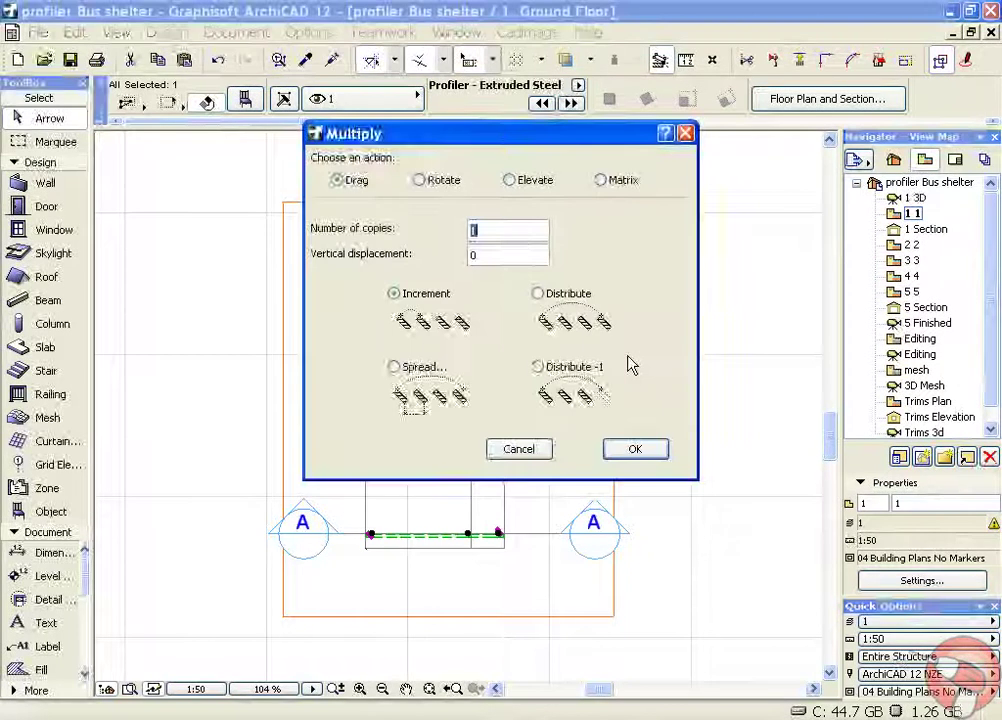
type("3")
left_click(538, 294)
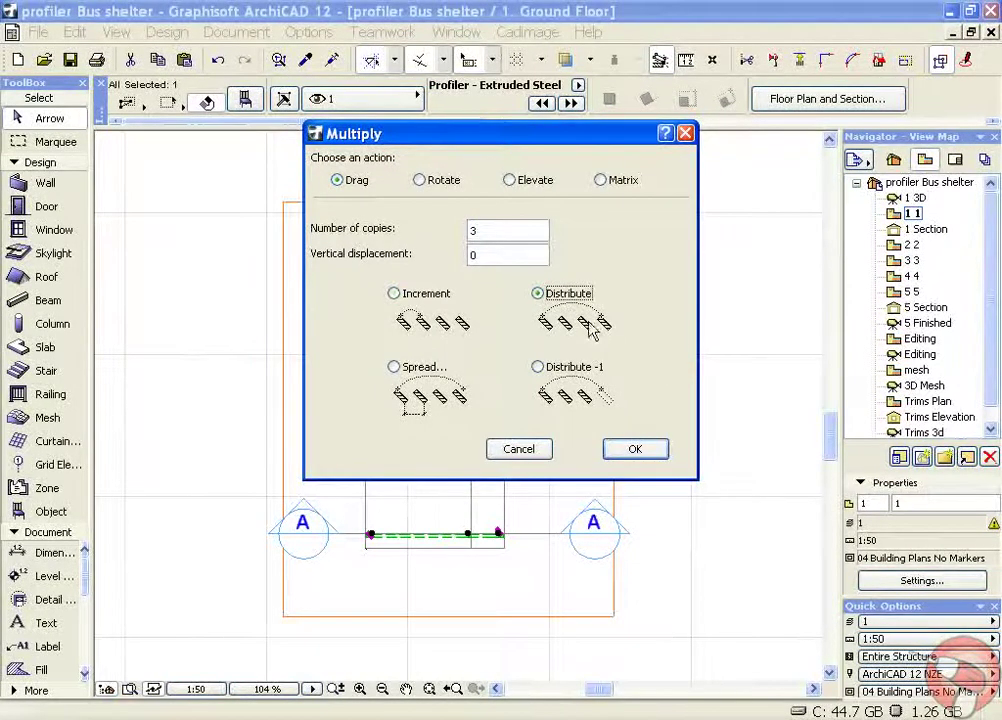
left_click(635, 449)
Distribute the three frame copies over a distance of 38 from the frame endpoint, then deselect
scroll(380, 535, "up", 3)
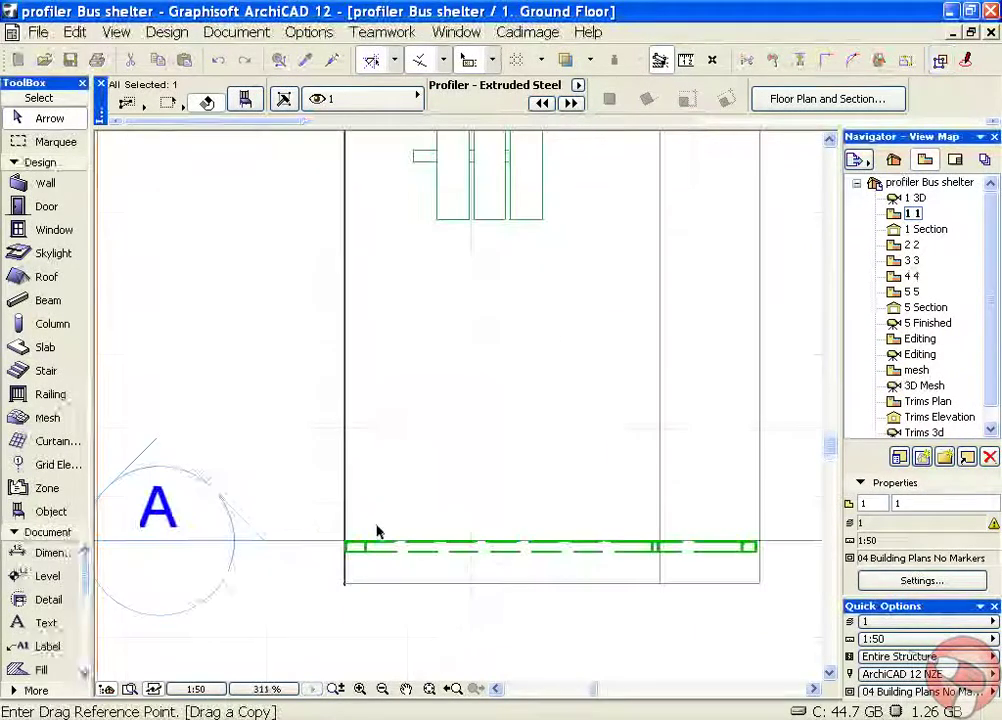
left_click(366, 544)
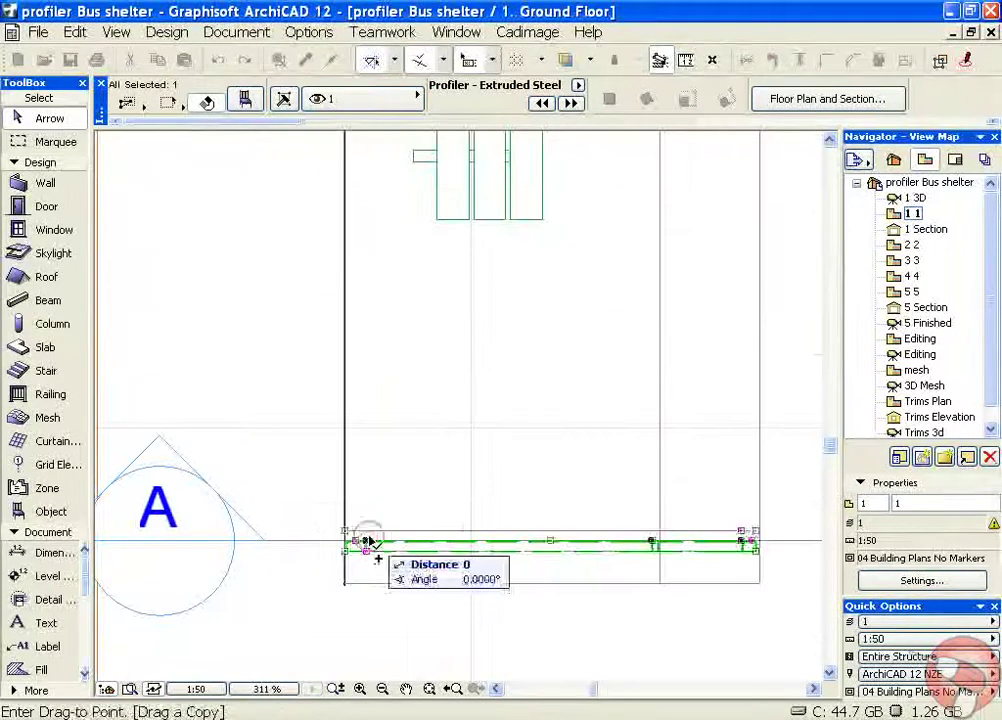
scroll(362, 258, "down", 2)
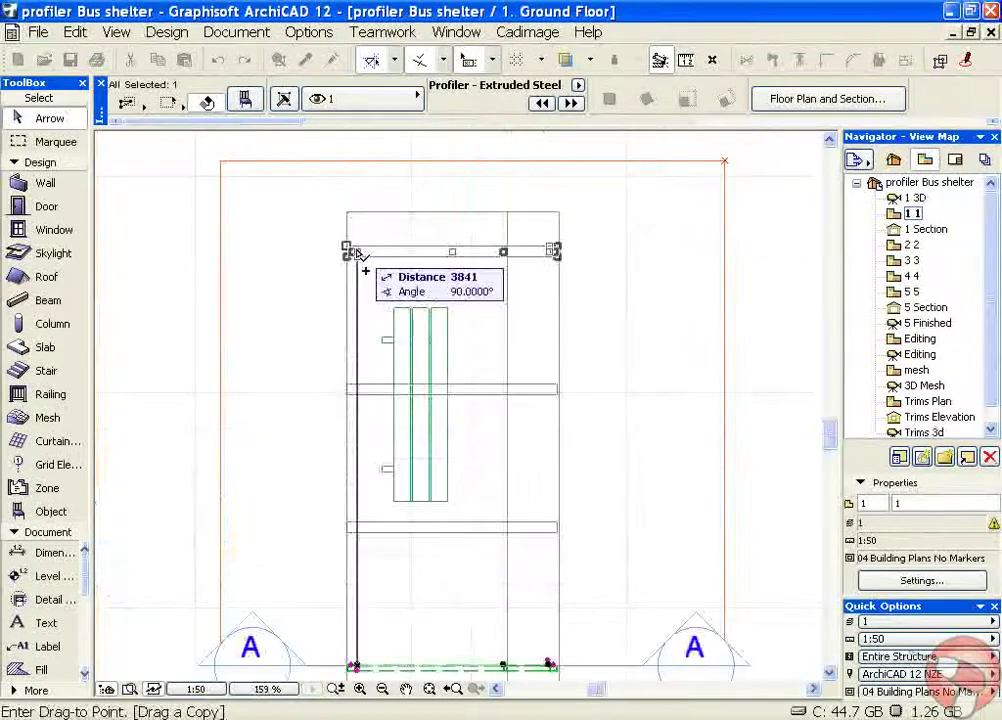
type("38")
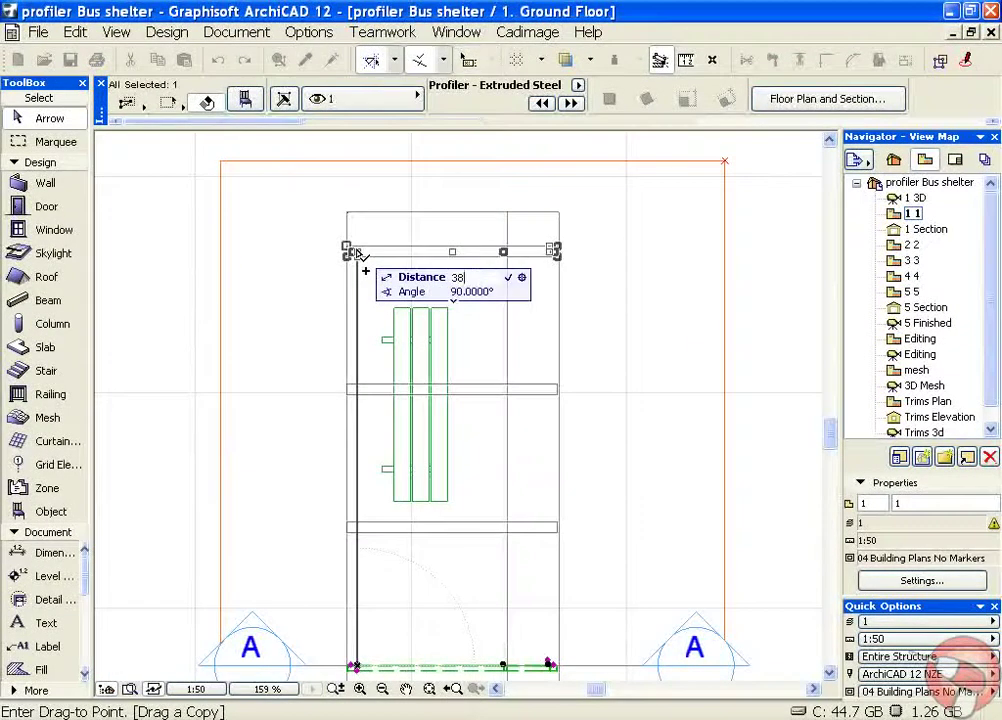
key("Return")
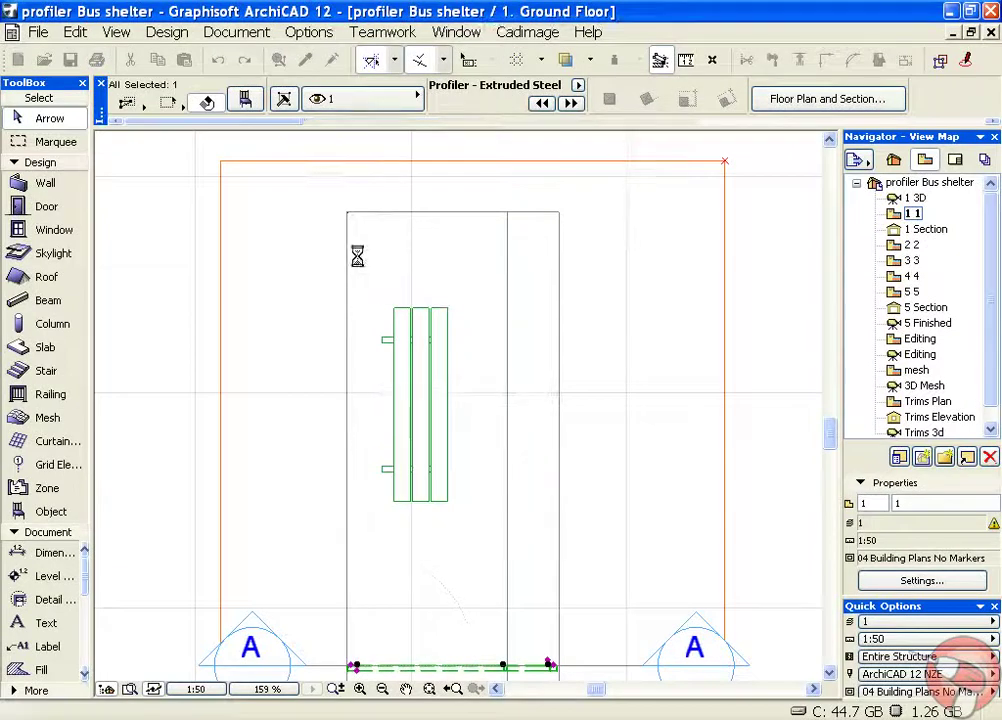
left_click(776, 352)
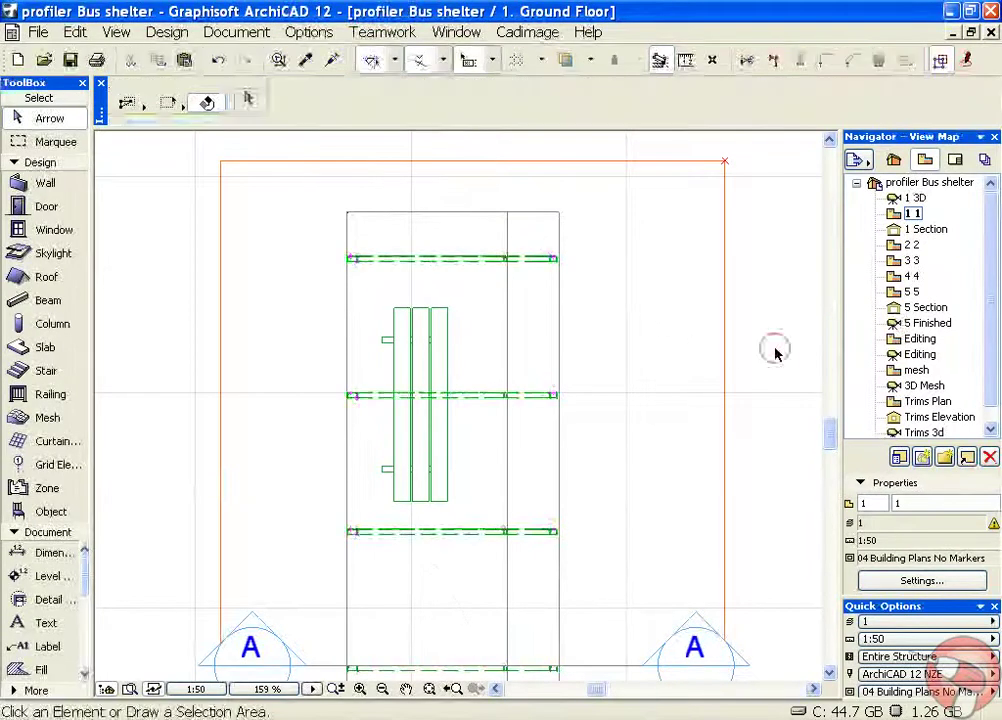
scroll(671, 364, "down", 1)
middle_click_drag(671, 364, 626, 291)
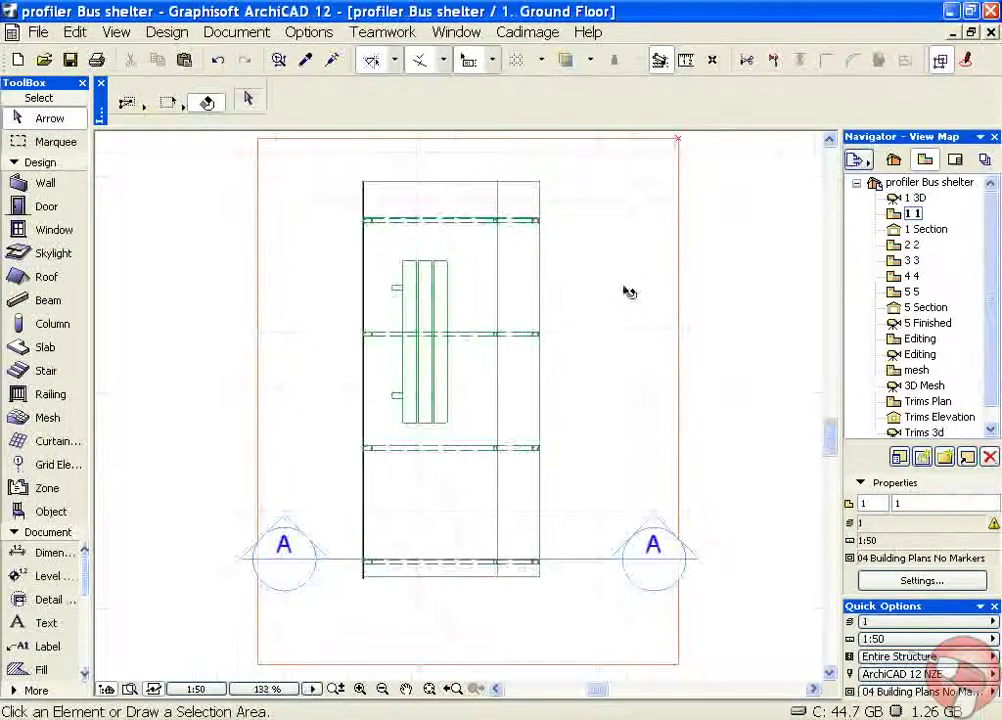
Open the 1 3D view and orbit down to a low side view of the four frames
double_click(909, 198)
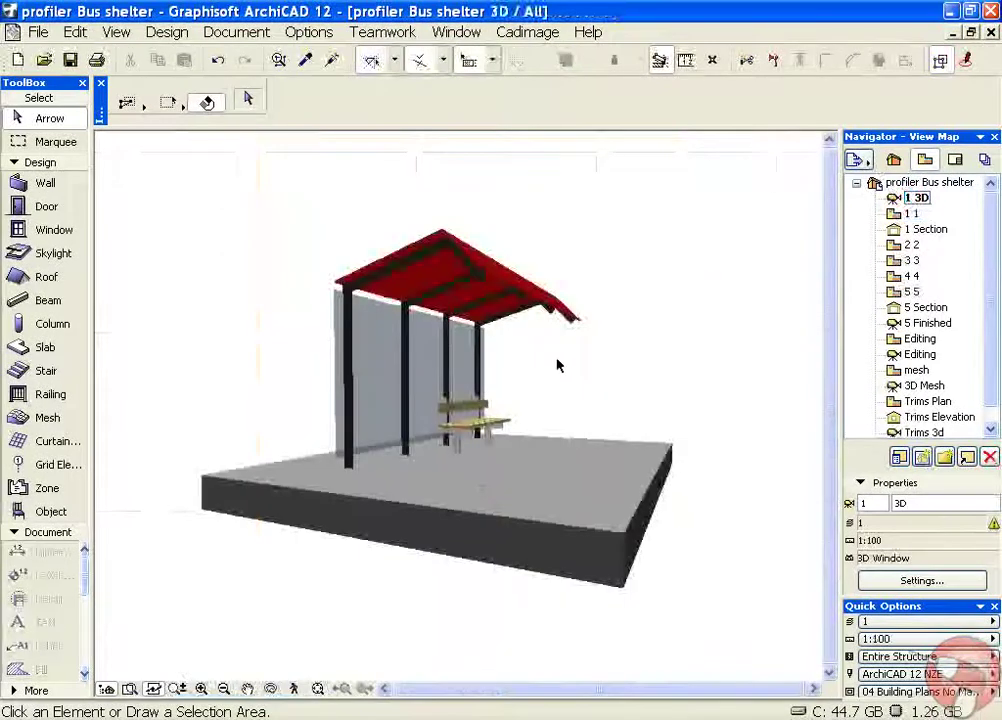
middle_click_drag(615, 366, 675, 376, "shift")
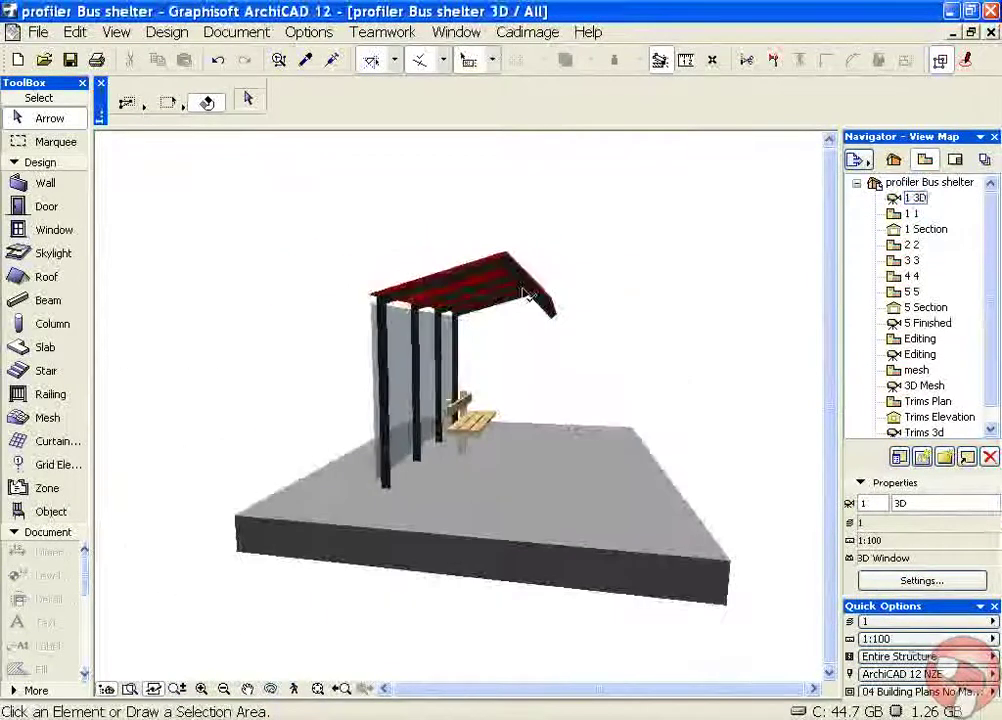
scroll(463, 281, "up", 5)
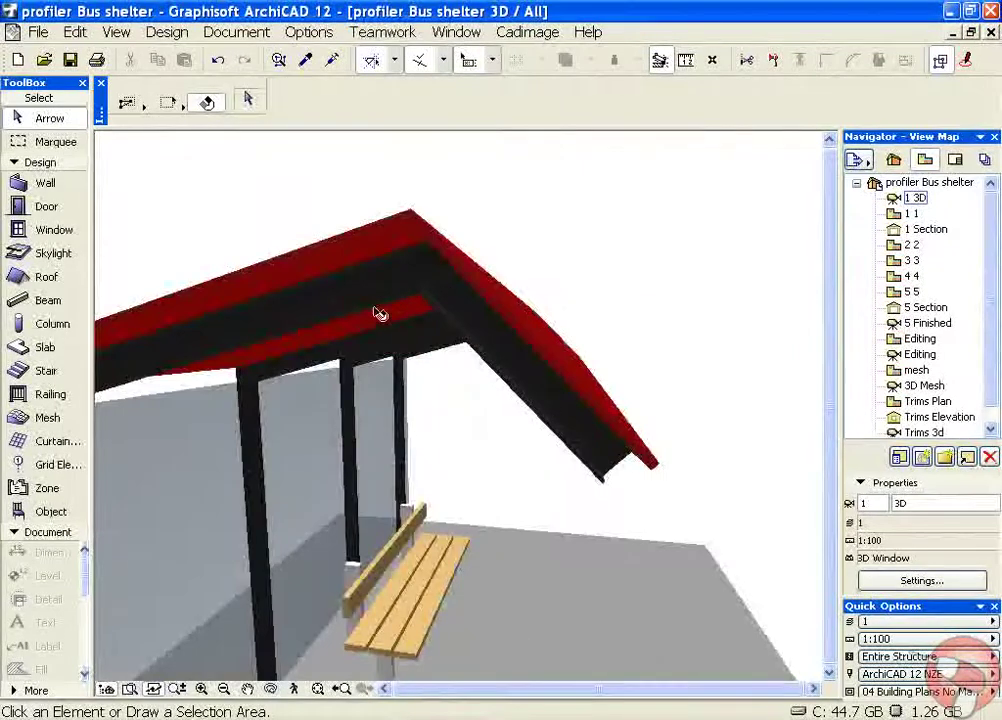
middle_click_drag(370, 320, 506, 361, "shift")
Select all four steel frames and change their anchor point from 5 to 1
left_click(512, 348)
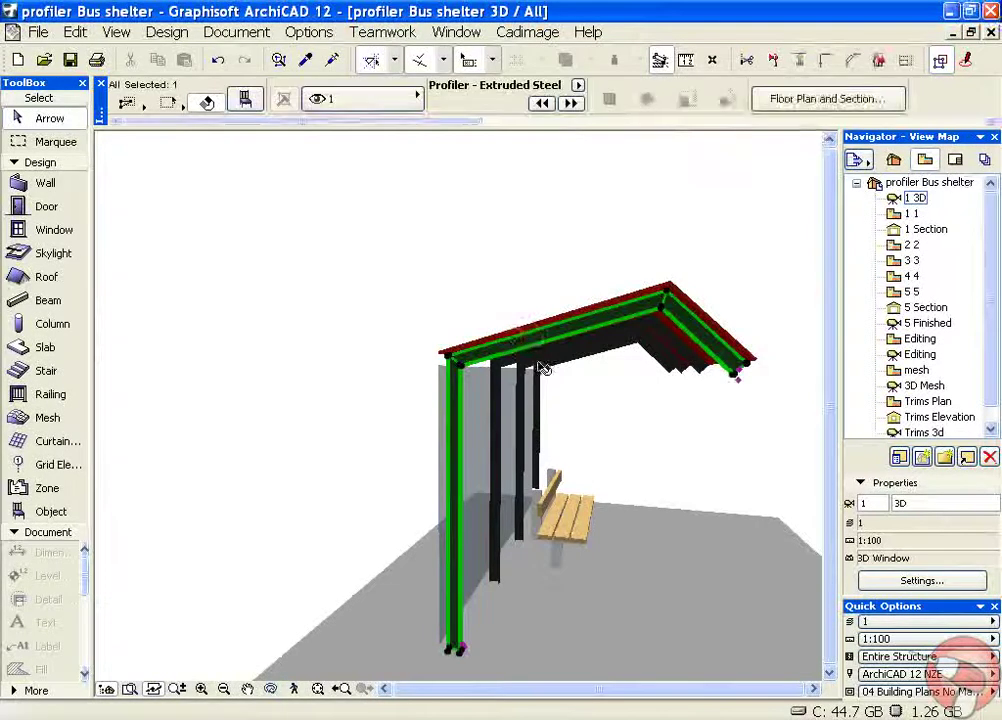
left_click(537, 357, "shift")
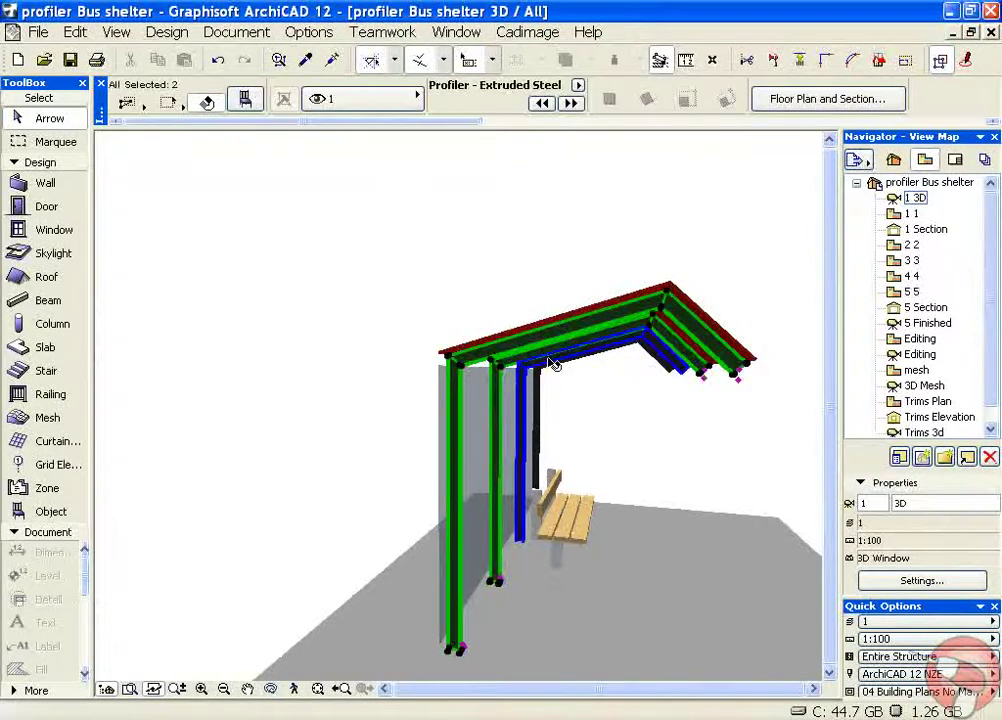
left_click(550, 360, "shift")
left_click(556, 362, "shift")
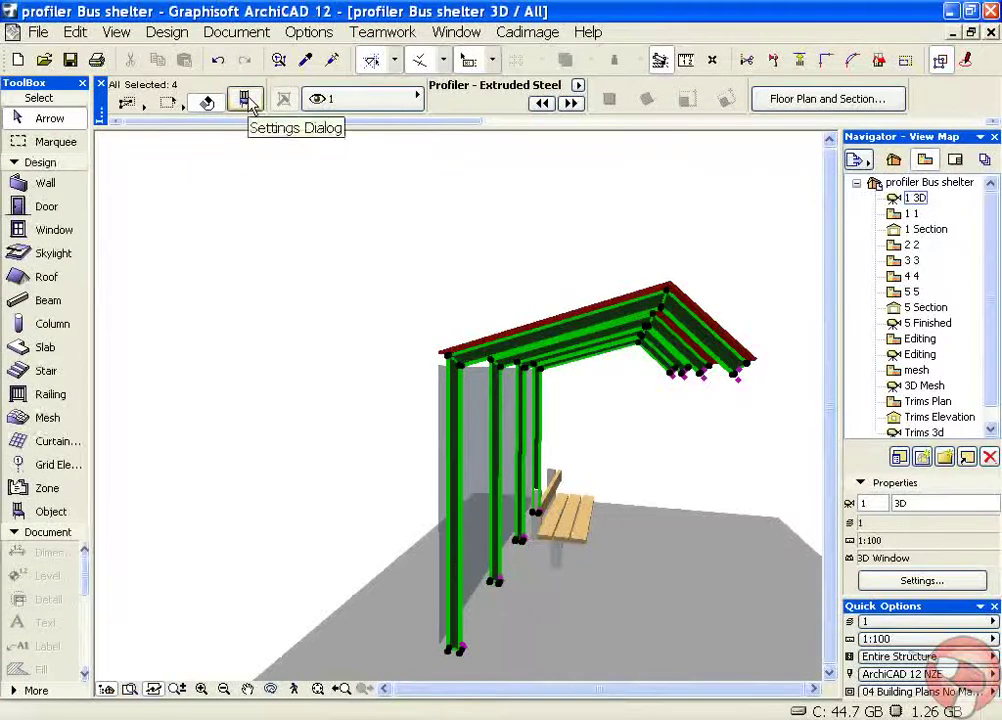
key("ctrl+t")
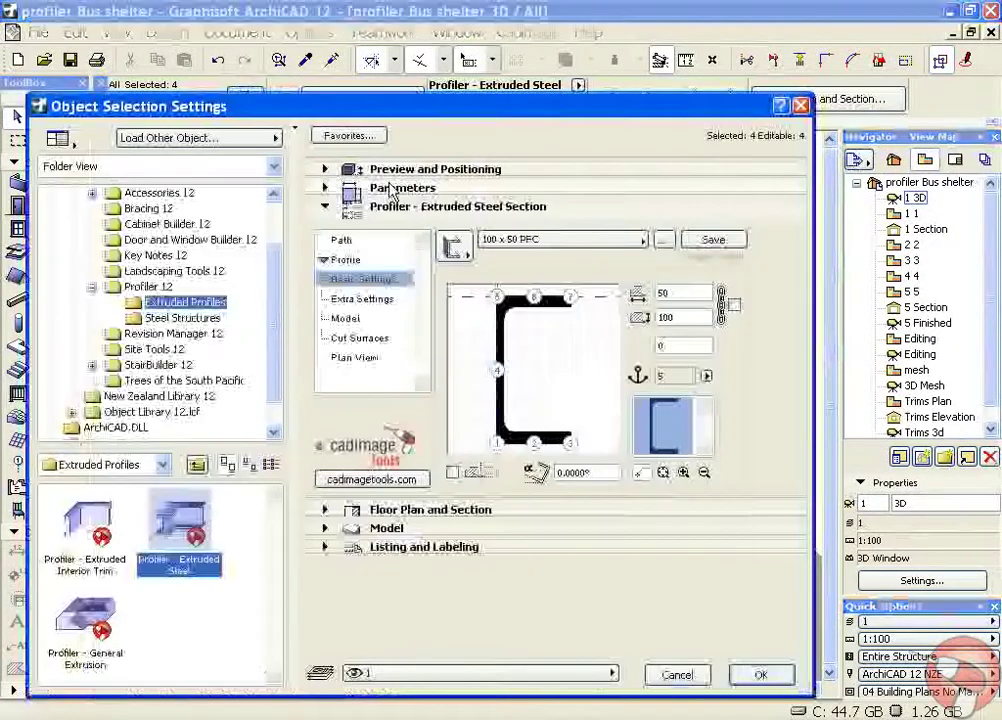
left_click(706, 375)
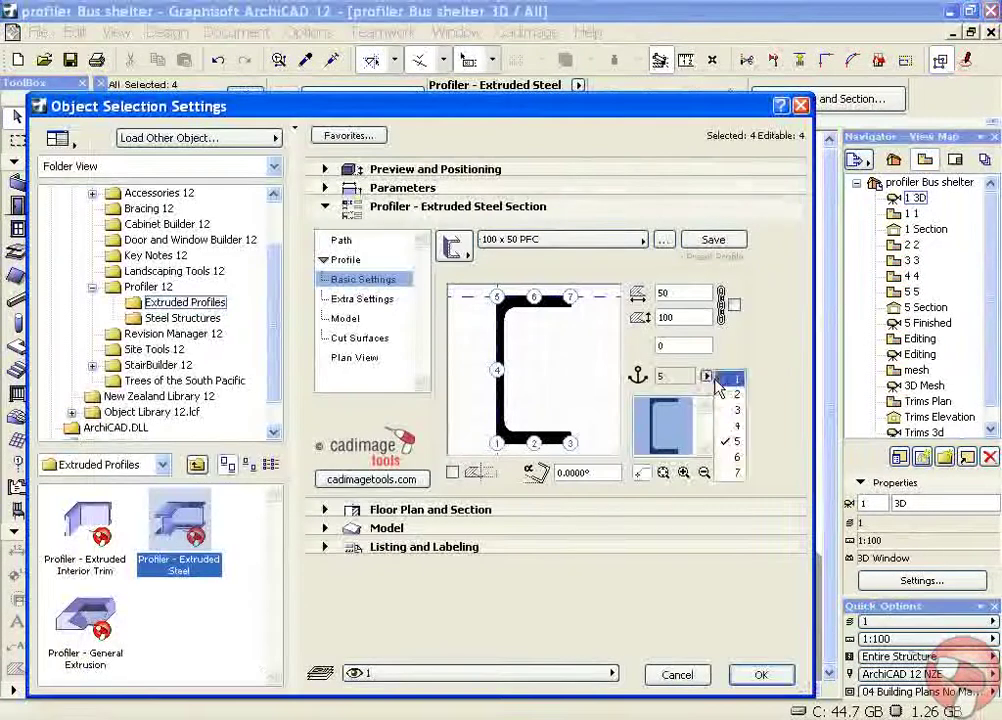
left_click(730, 378)
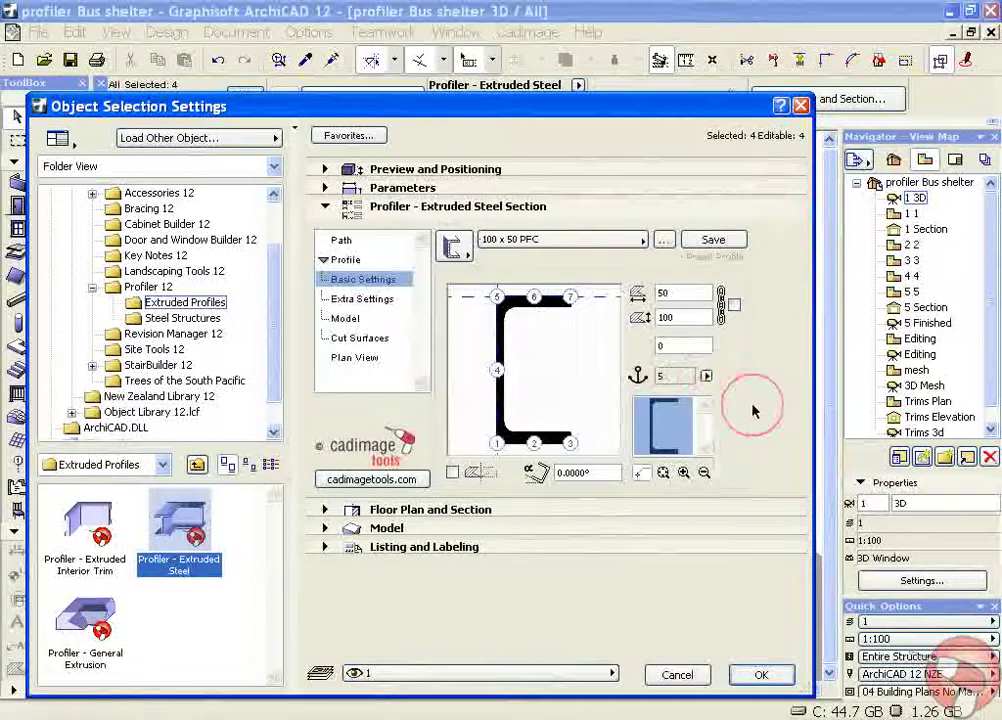
left_click(775, 679)
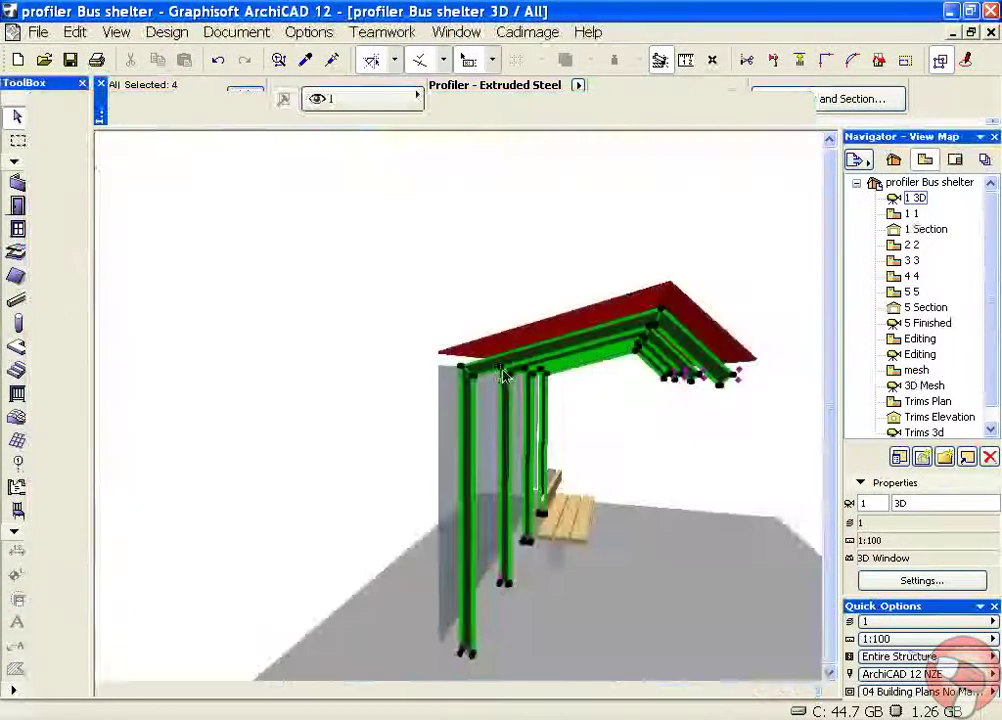
key("Escape")
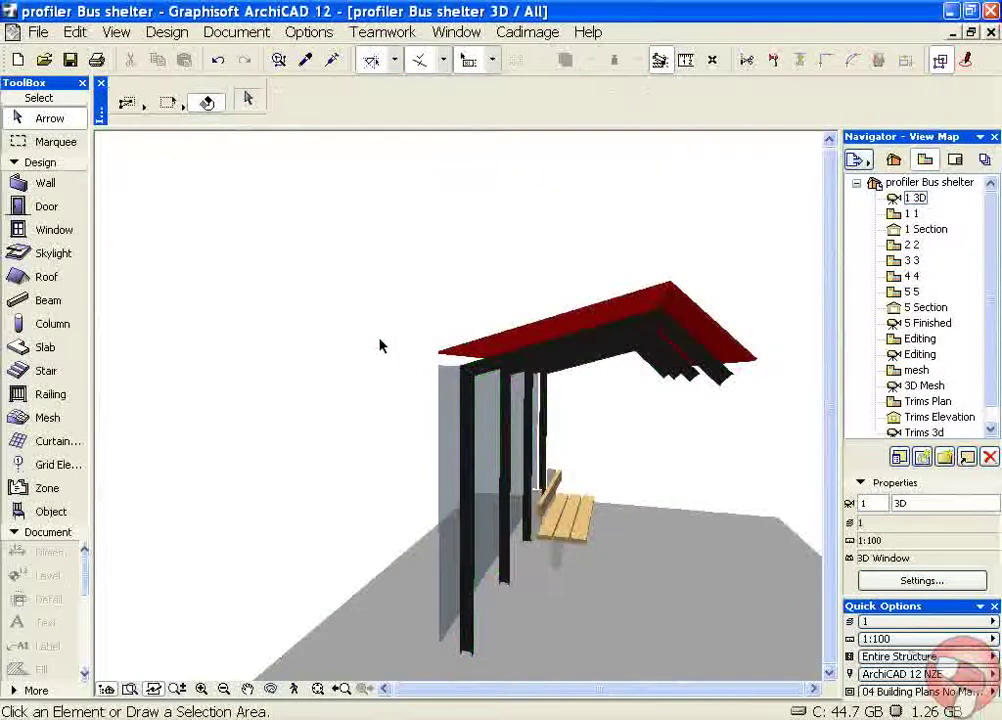
middle_click_drag(380, 345, 513, 508, "shift")
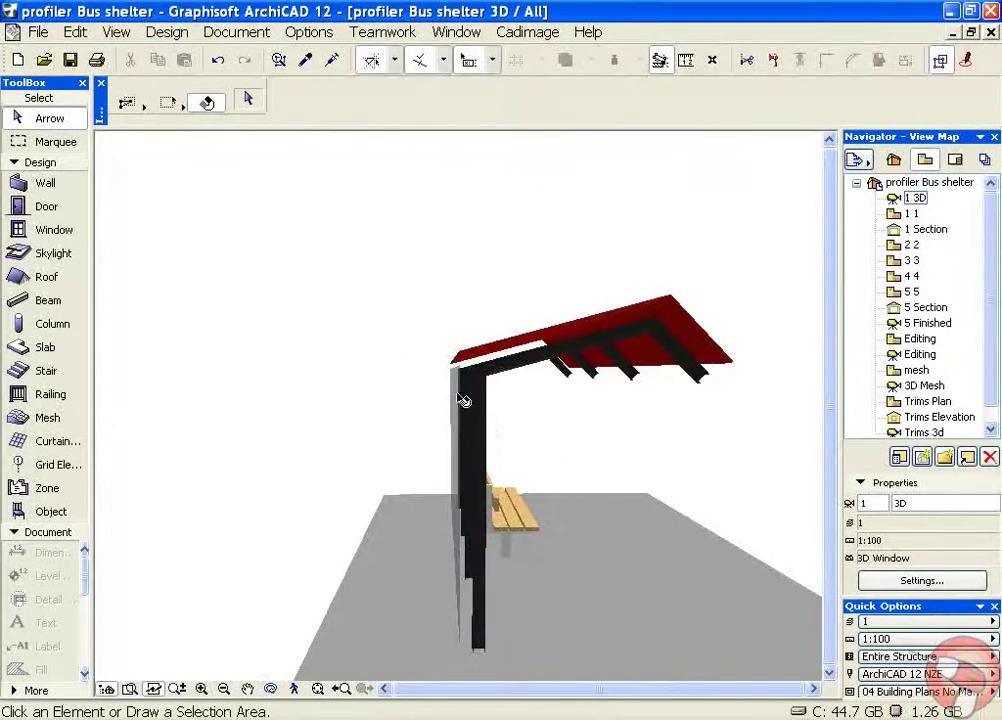
mouse_move(550, 467)
left_mouse_down()
mouse_move(539, 454)
mouse_move(537, 467)
left_mouse_up()
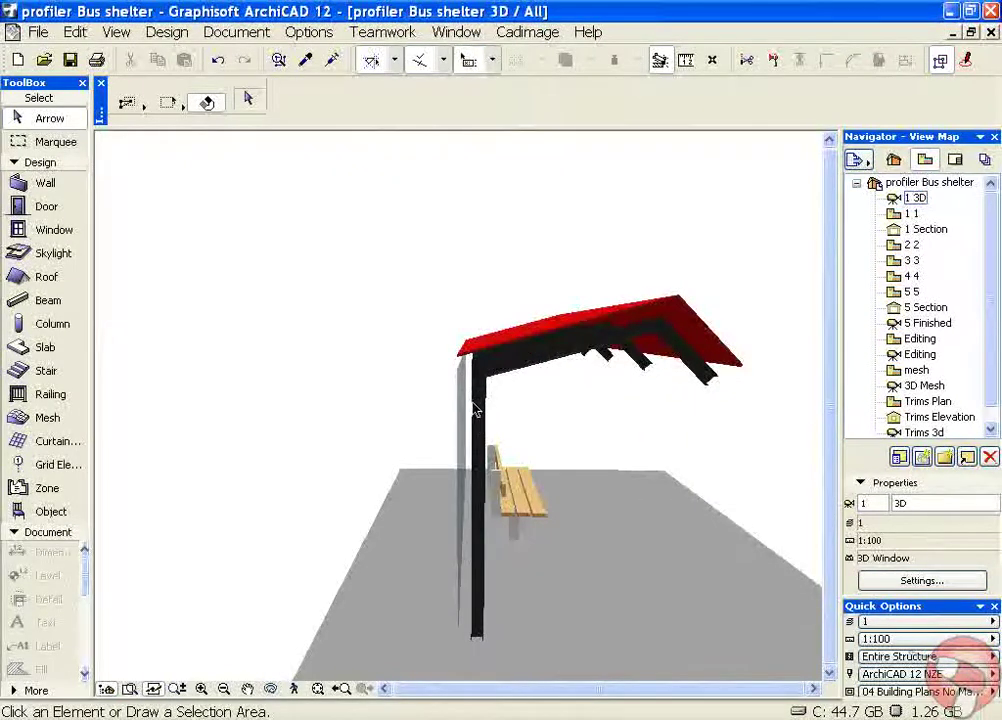